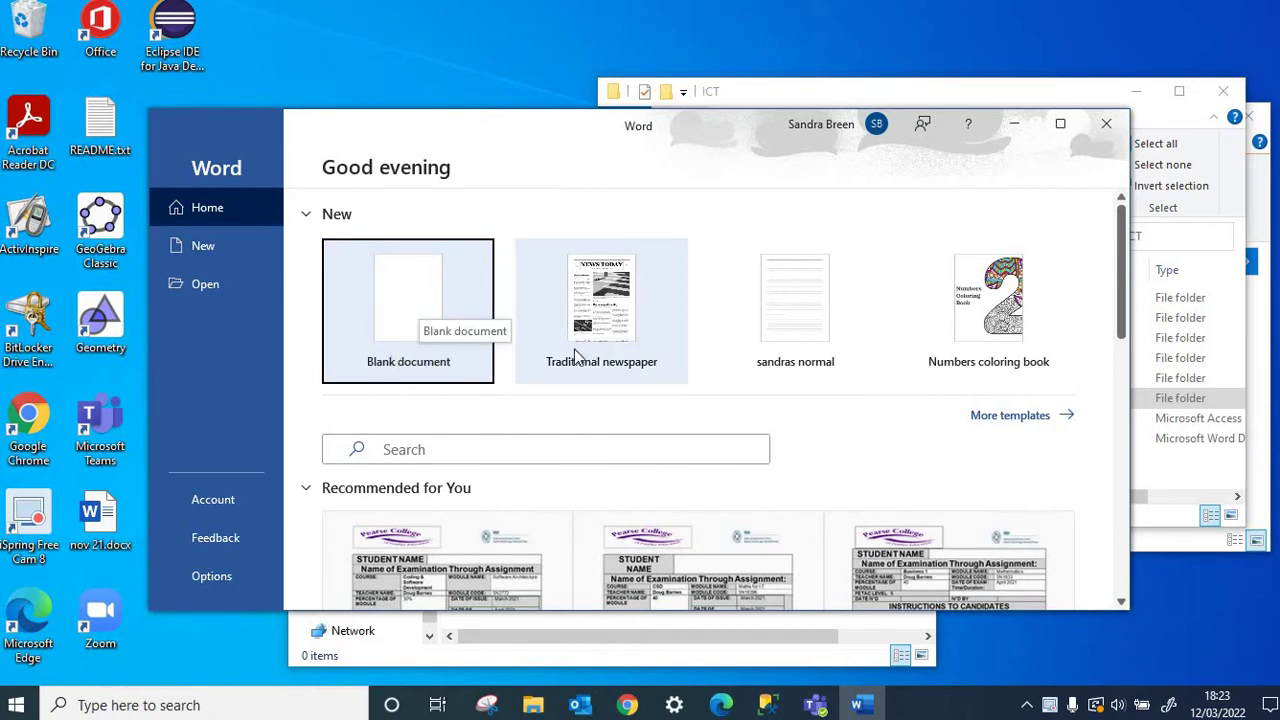
# Step: Create a document from the Modern chronological cover letter template in the Resumes and Cover Letters category and look over its body text
pyautogui.click(1061, 125)
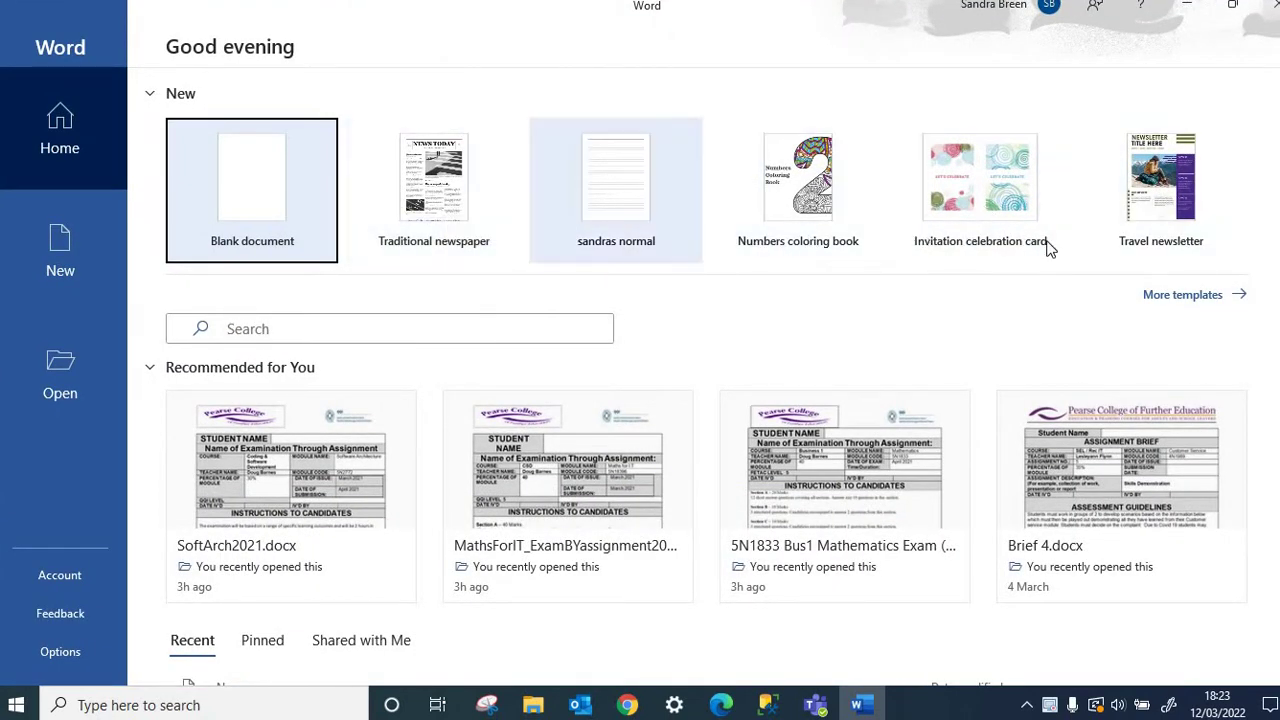
pyautogui.click(1181, 295)
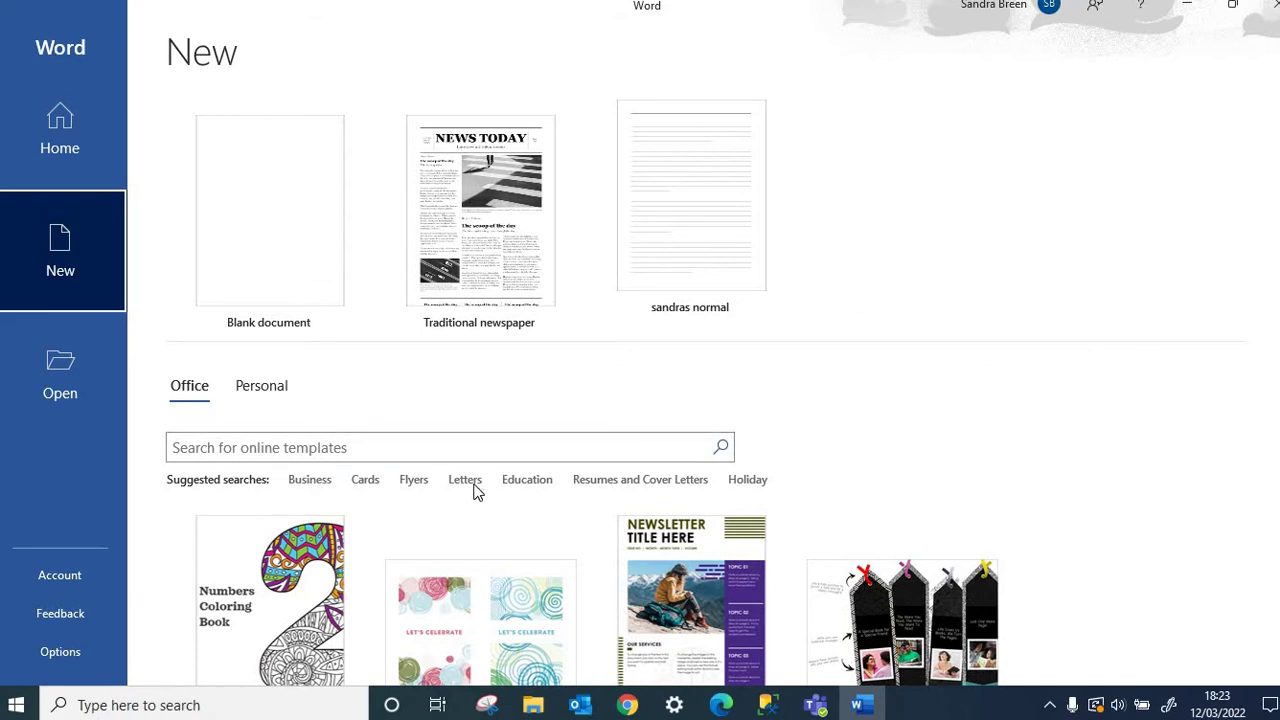
pyautogui.click(614, 480)
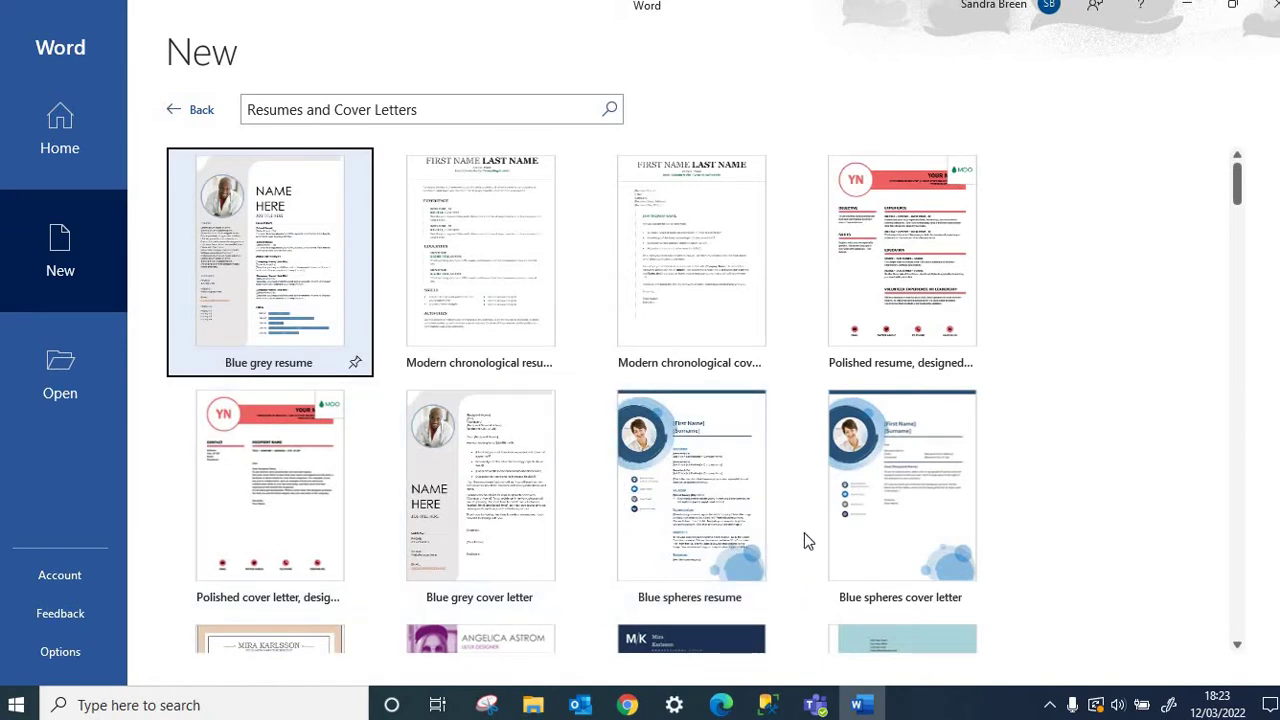
pyautogui.click(718, 295)
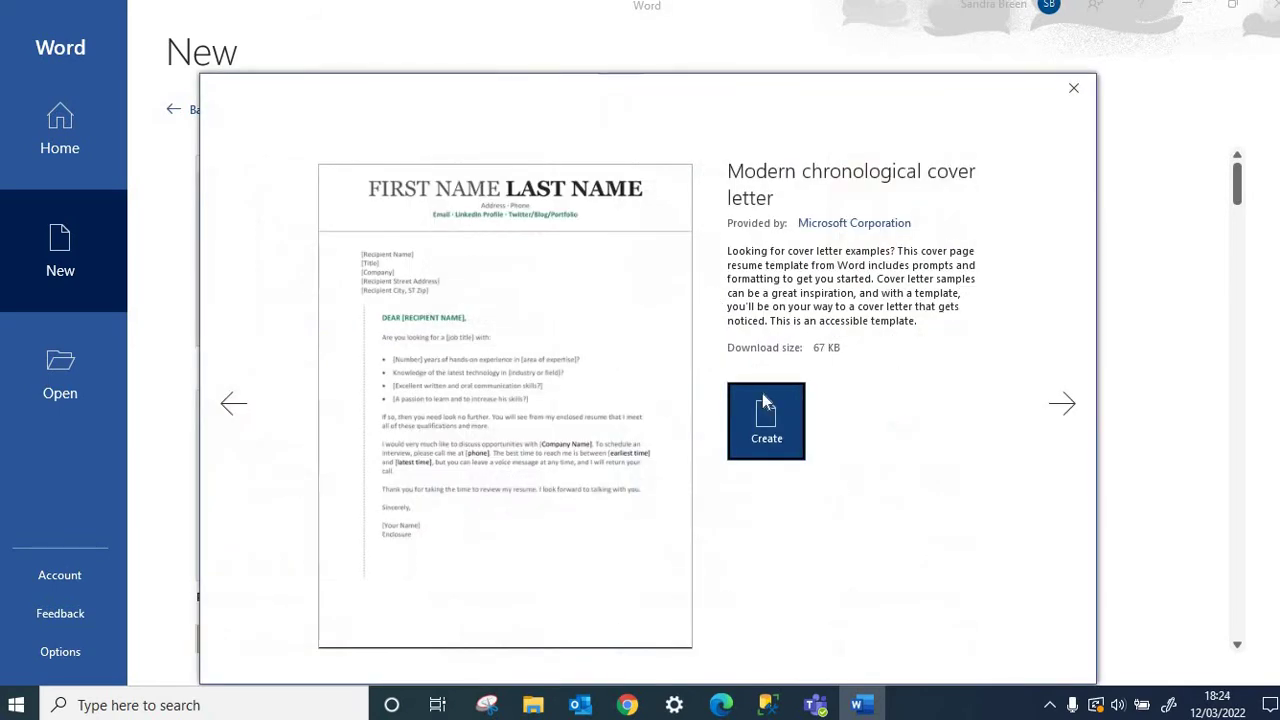
pyautogui.click(761, 393)
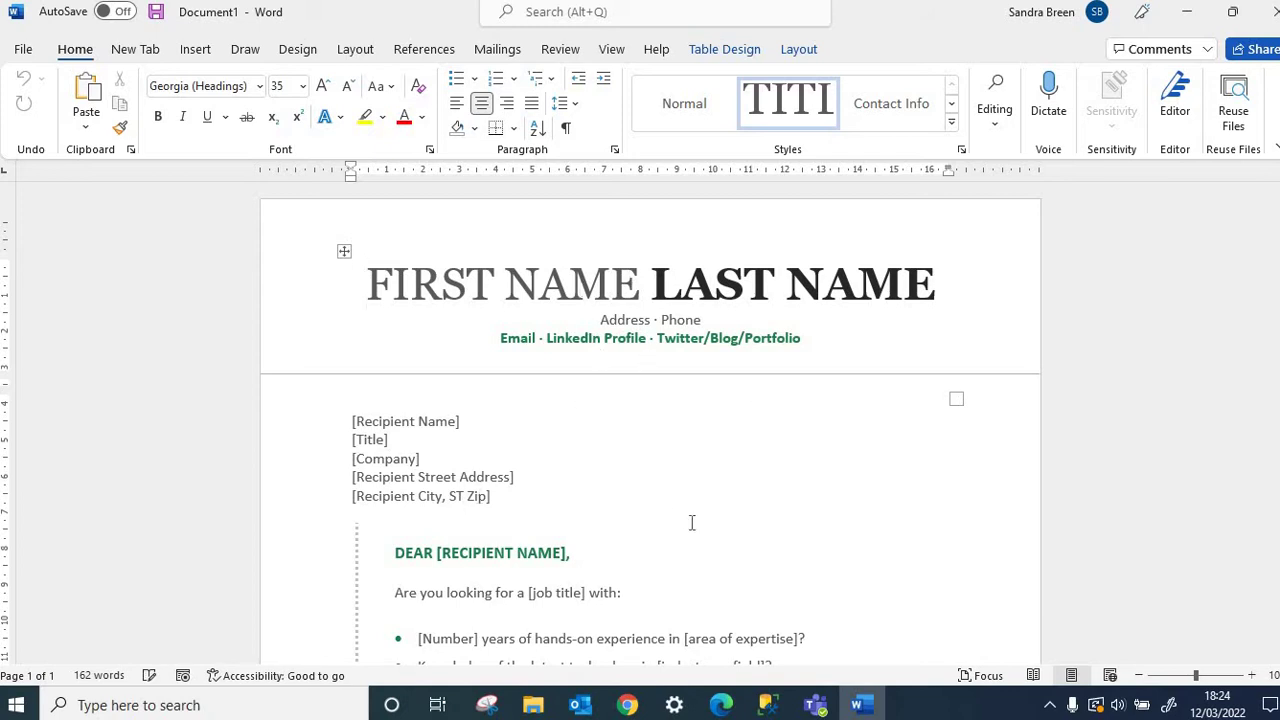
pyautogui.scroll(-3, 566, 309)
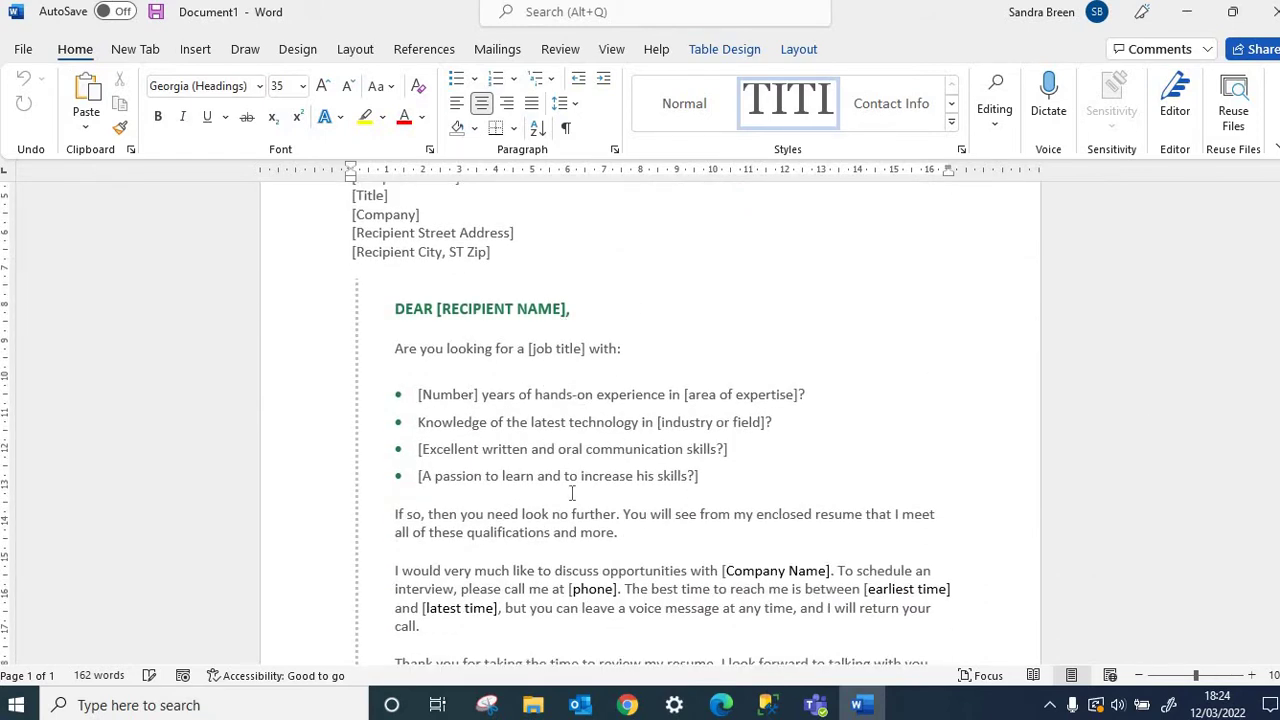
pyautogui.moveTo(572, 551); pyautogui.dragTo(481, 432)
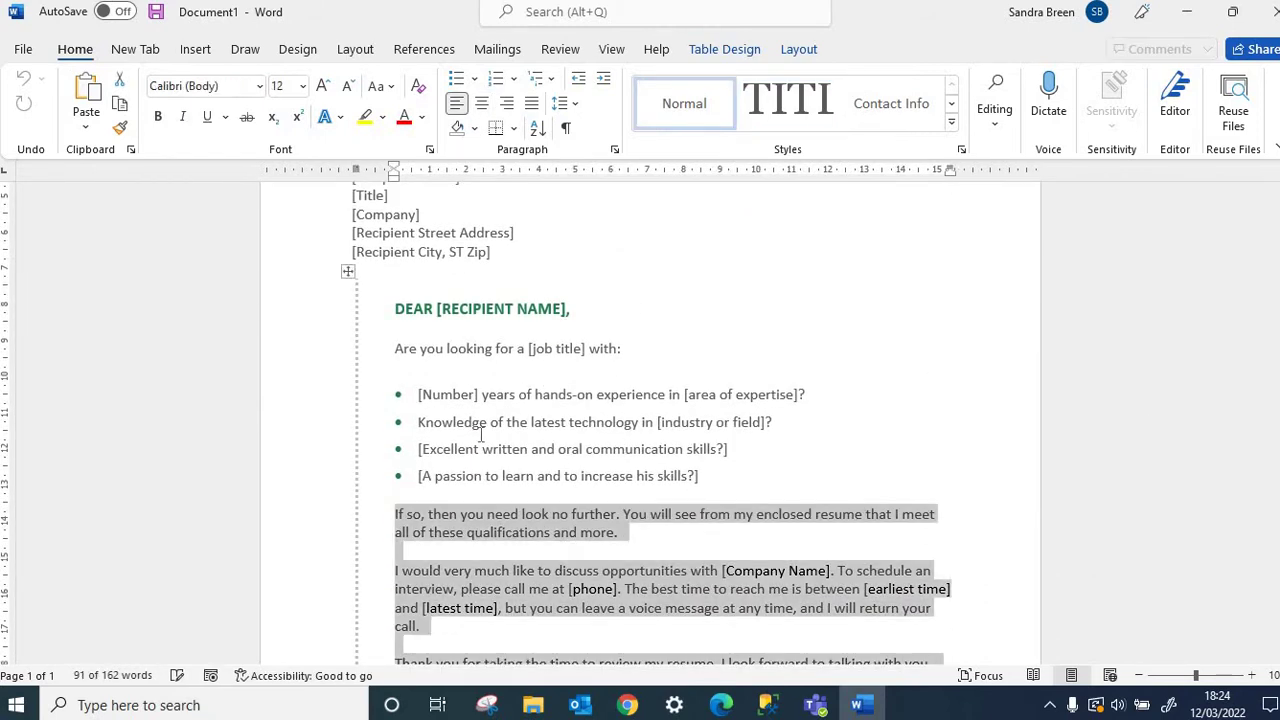
pyautogui.click(22, 56)
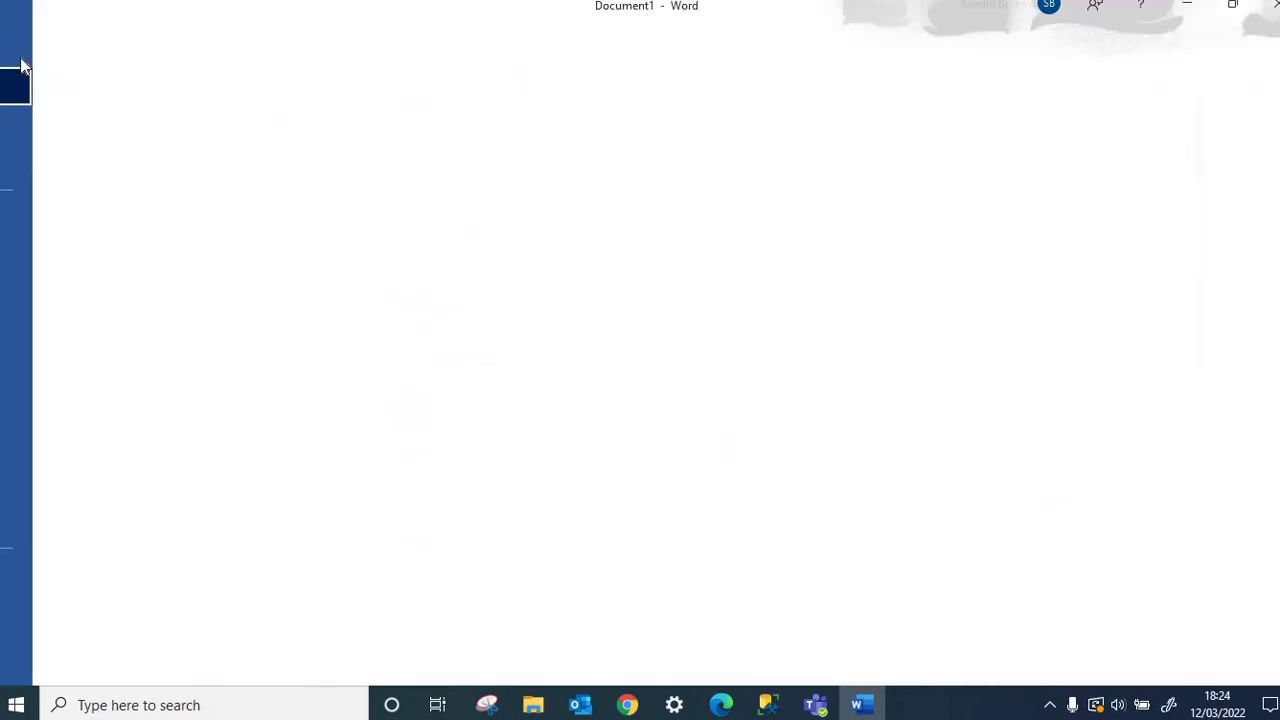
pyautogui.click(53, 292)
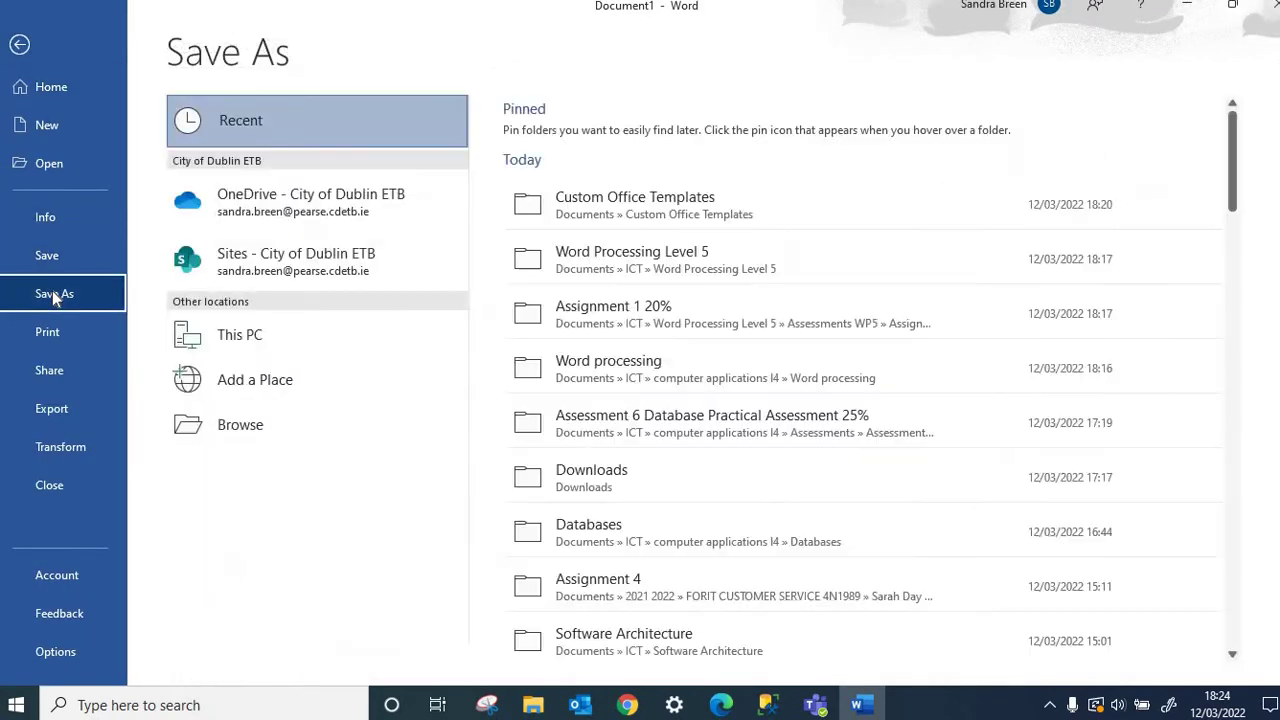
pyautogui.click(214, 425)
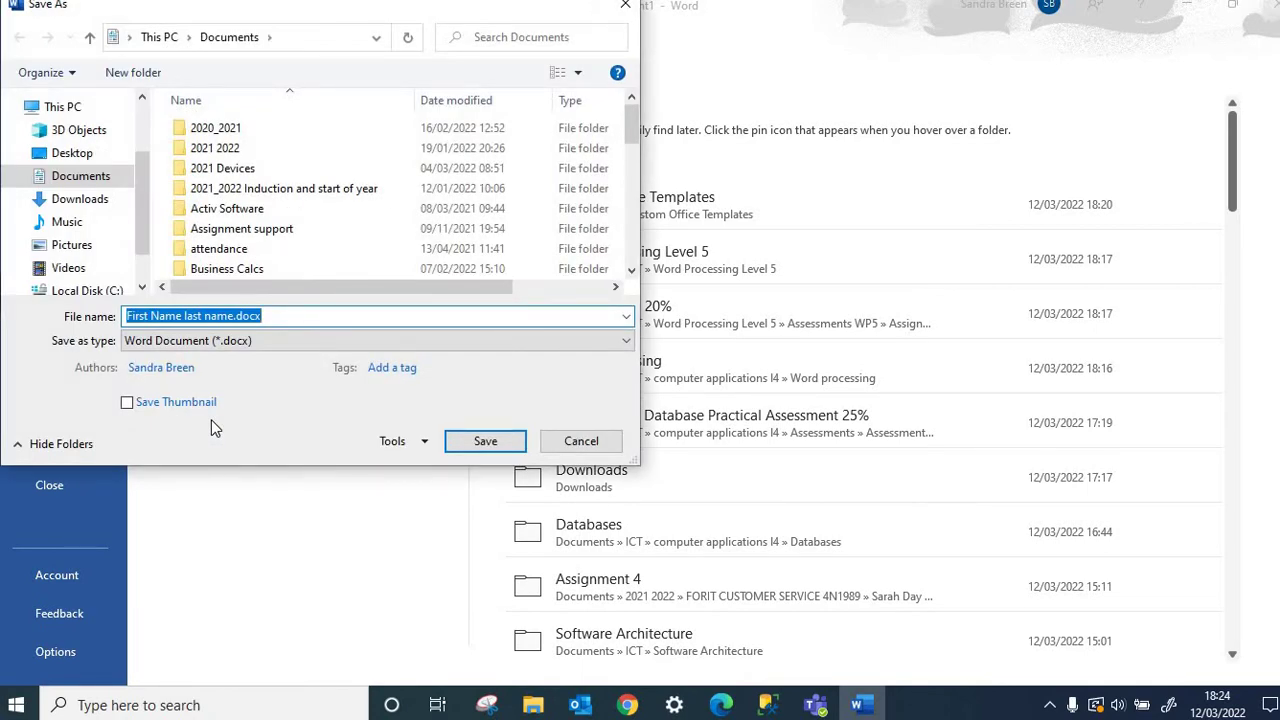
pyautogui.click(580, 441)
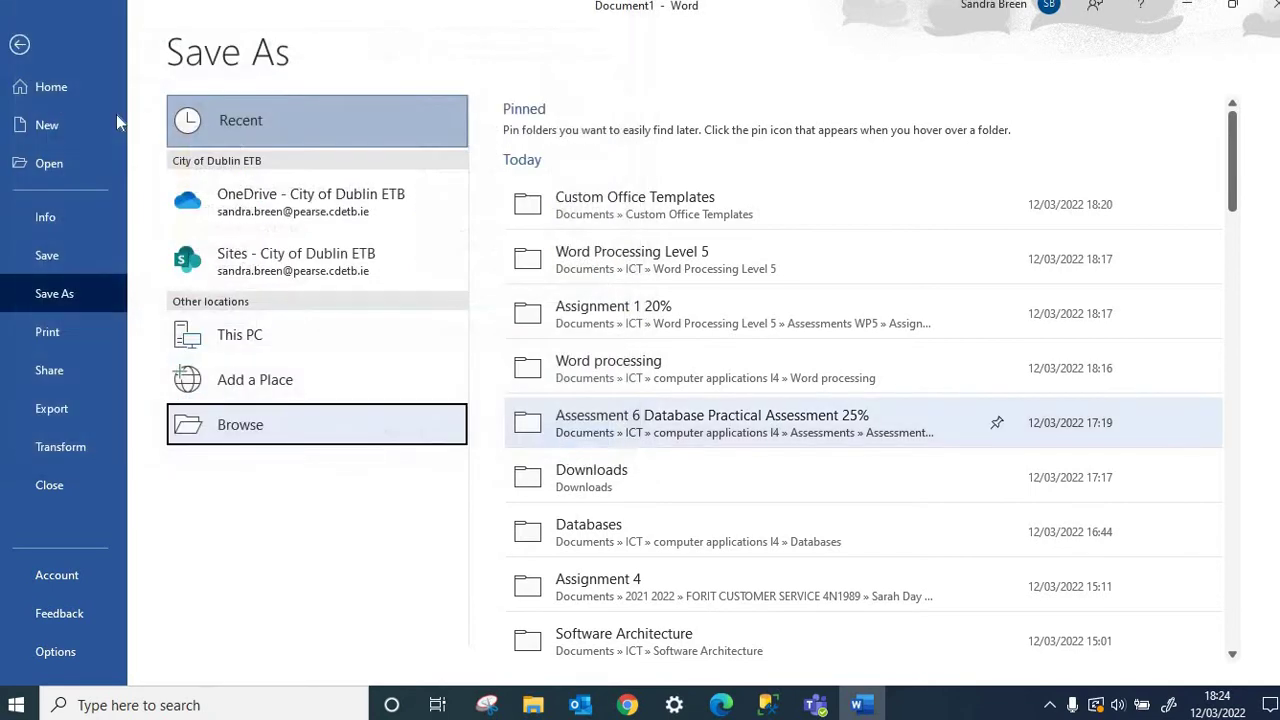
pyautogui.click(29, 53)
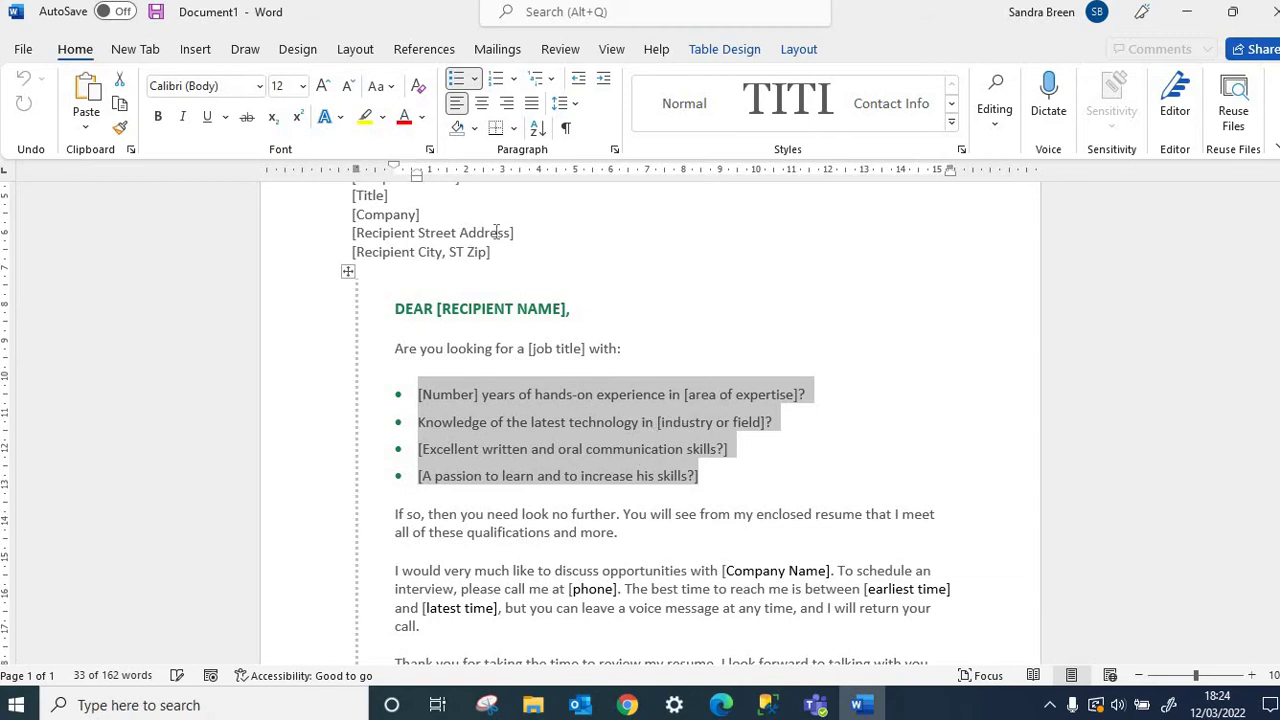
# Step: Open the recent Assignment brief for template.docx from the Word Processing Level 5 folder in a new, maximized window
pyautogui.hotkey('ctrl', 'n')
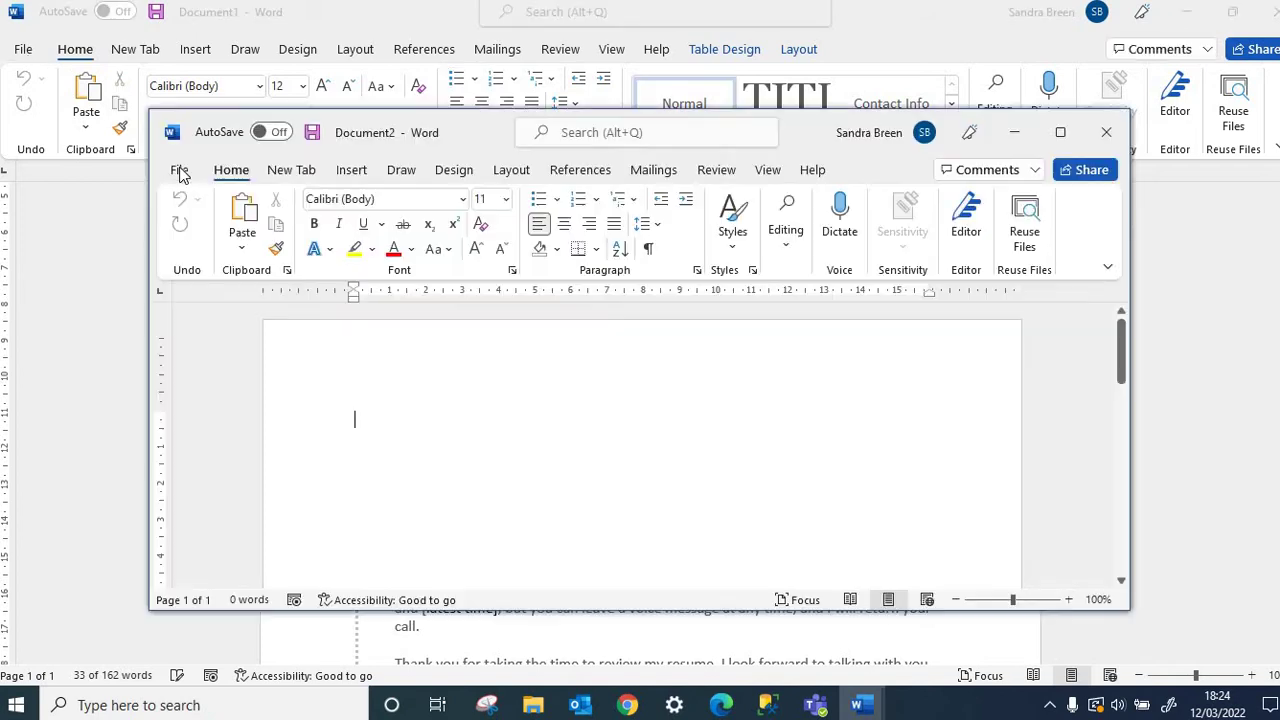
pyautogui.click(176, 166)
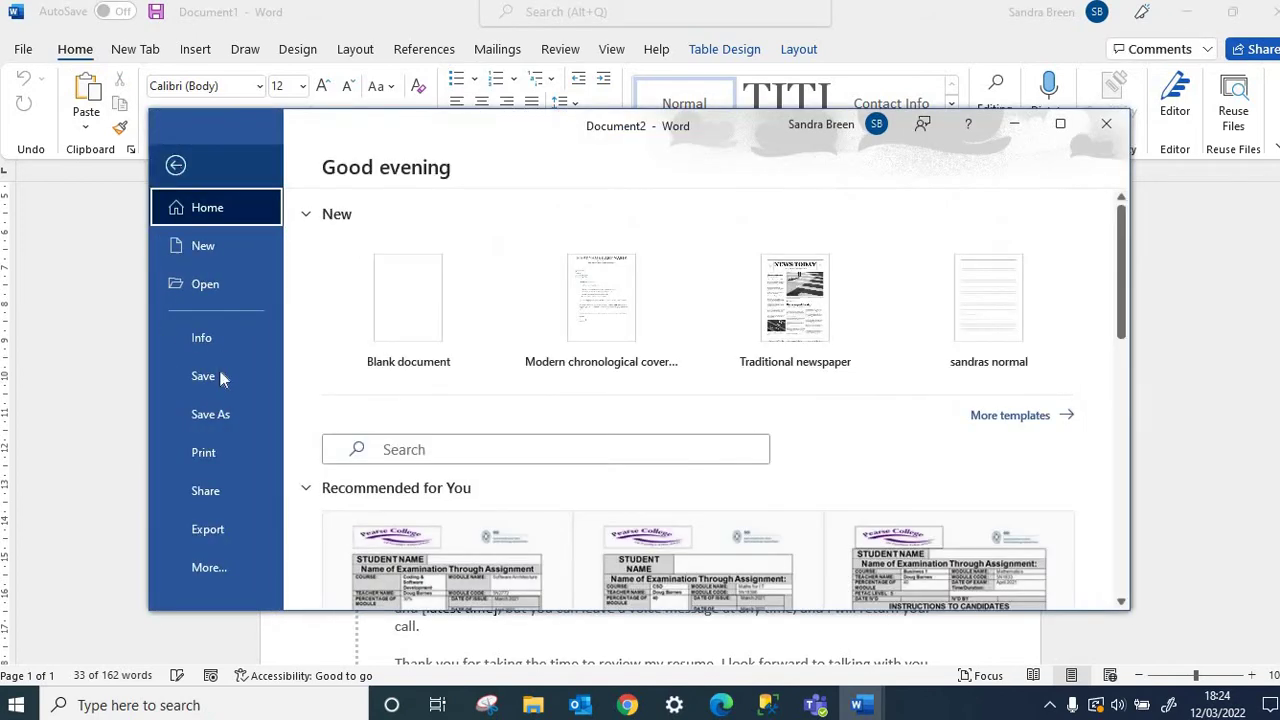
pyautogui.click(198, 288)
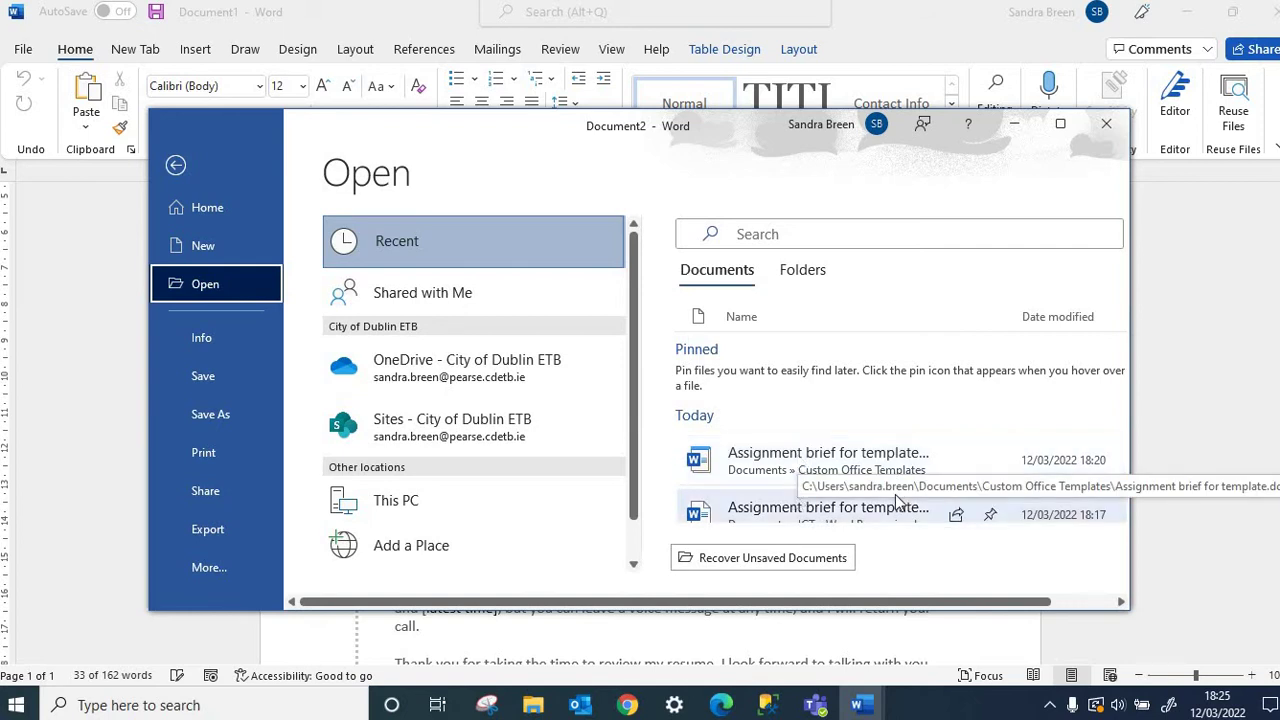
pyautogui.click(1010, 514)
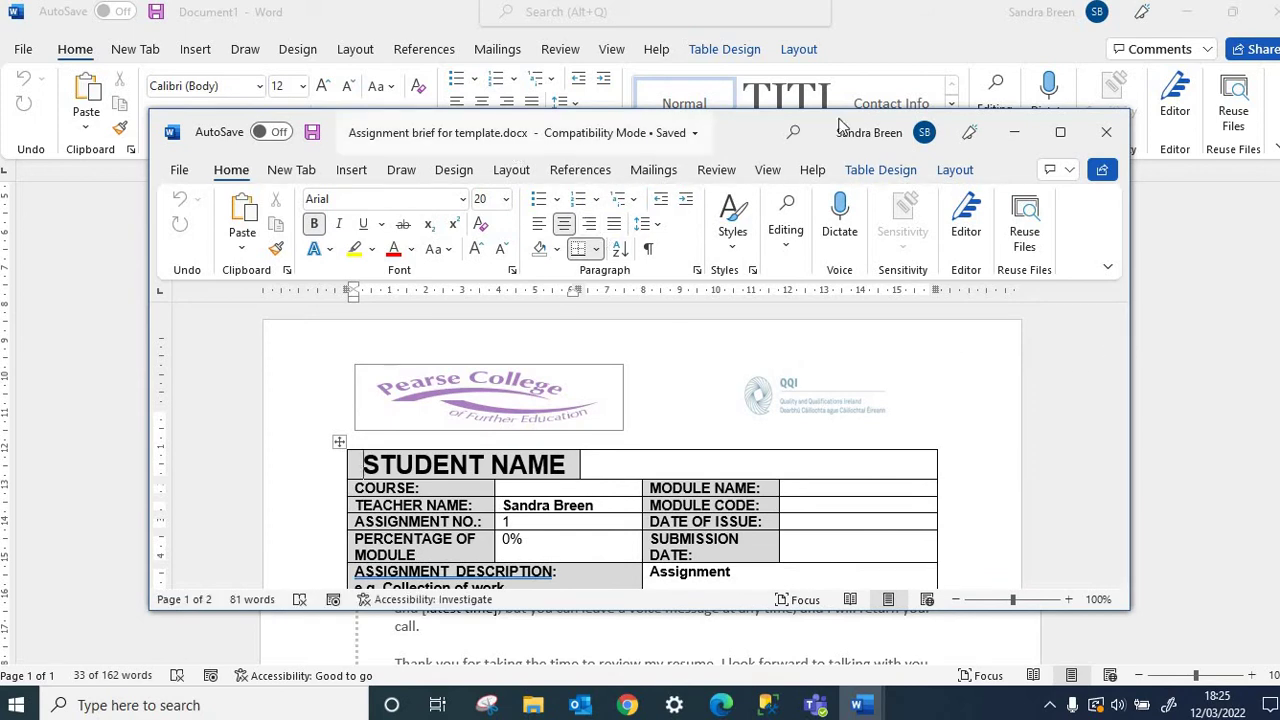
pyautogui.click(1062, 133)
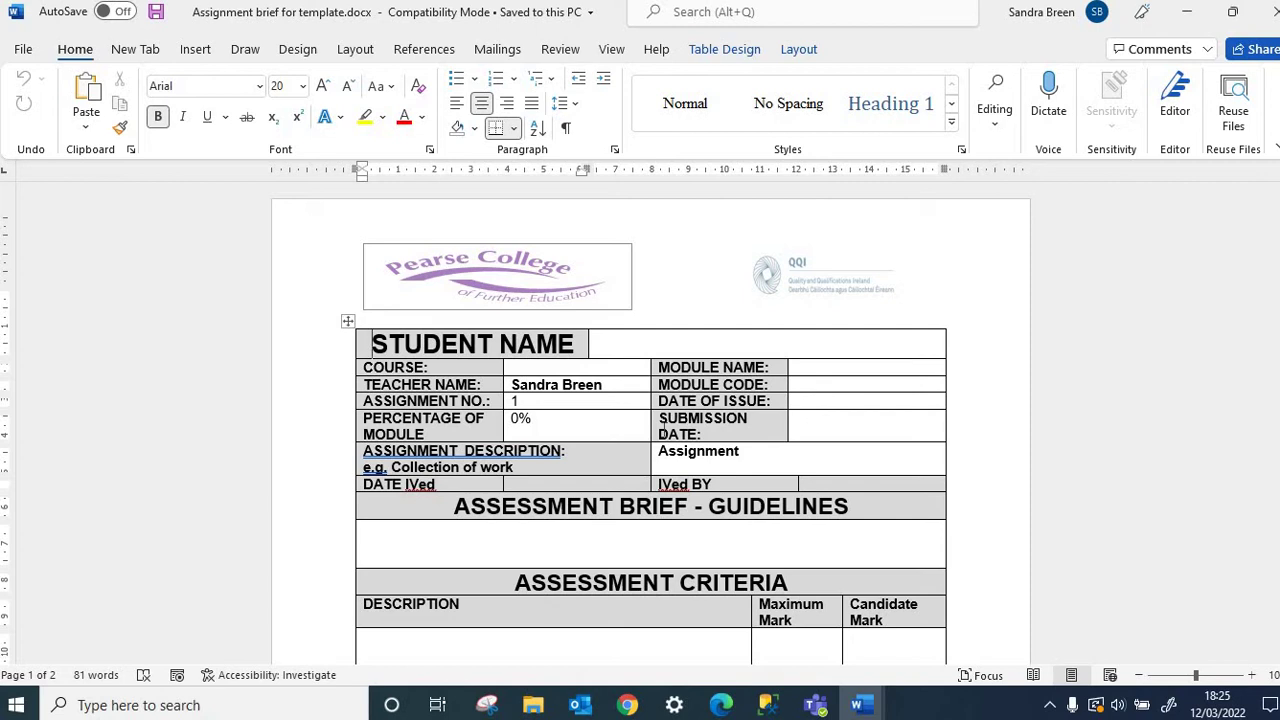
# Step: Enter FORIT as the course in the assignment brief's header table
pyautogui.click(547, 385)
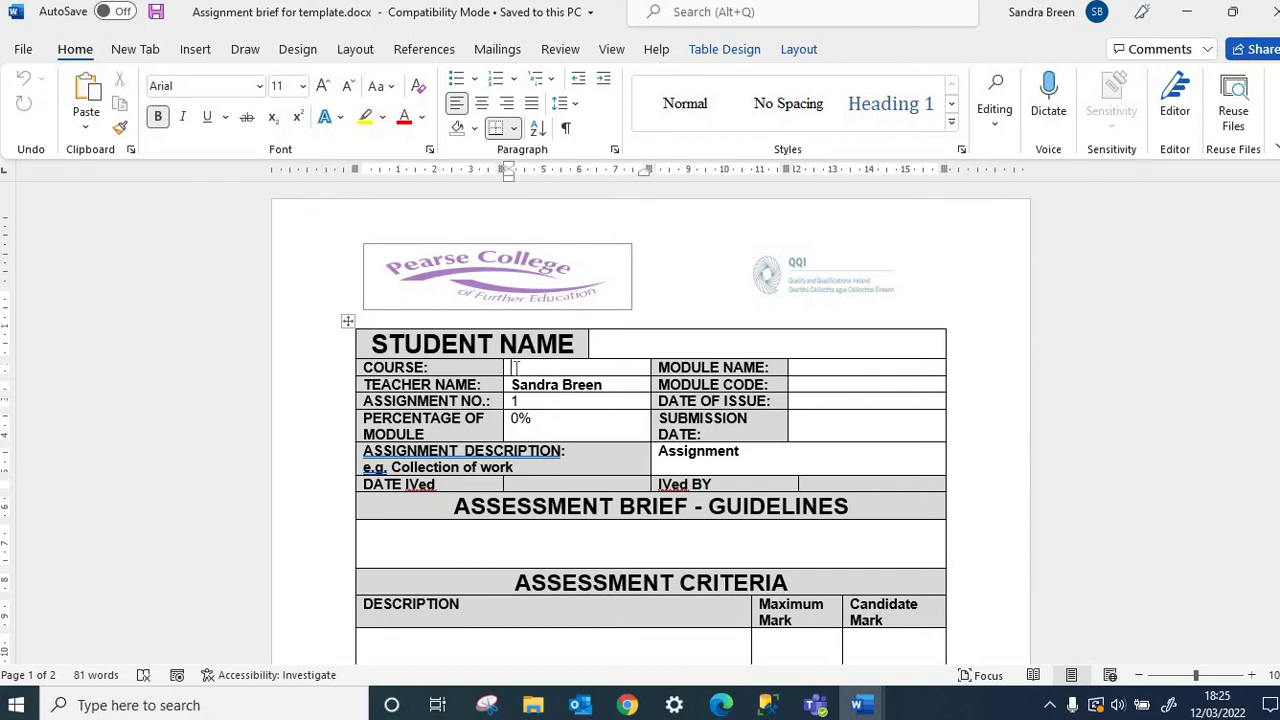
pyautogui.write('FORIT')
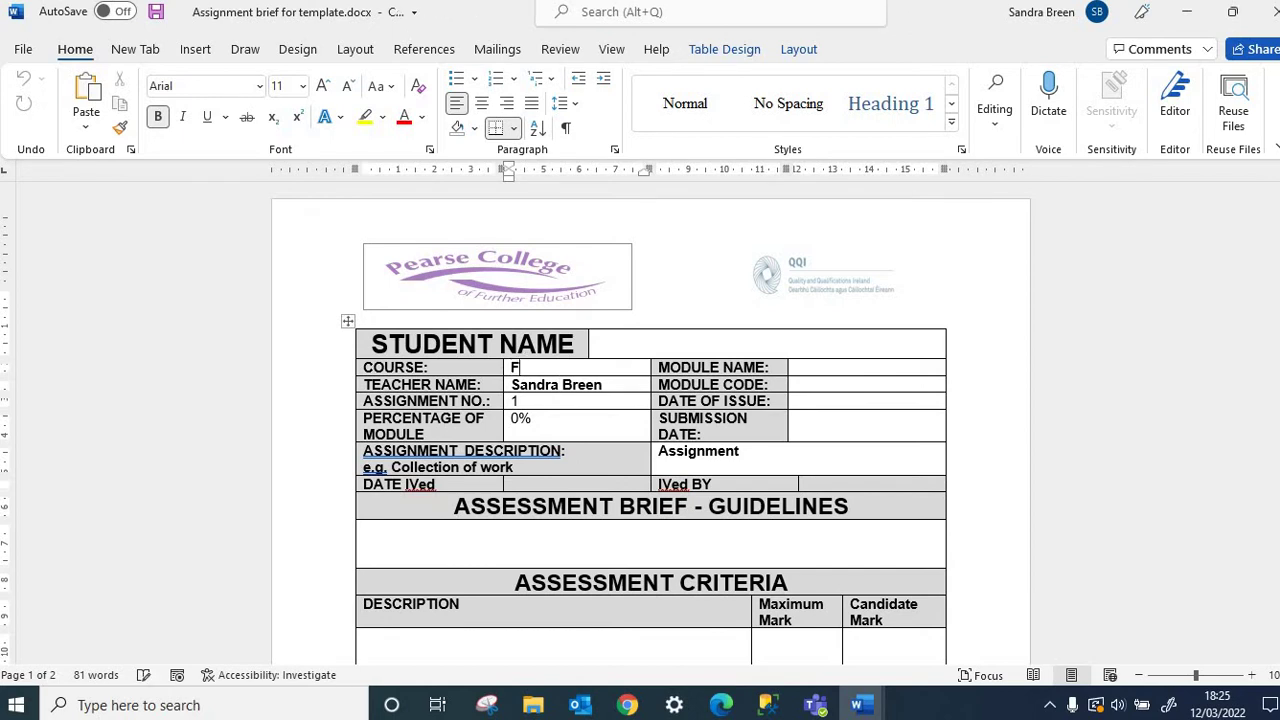
pyautogui.rightClick(562, 452)
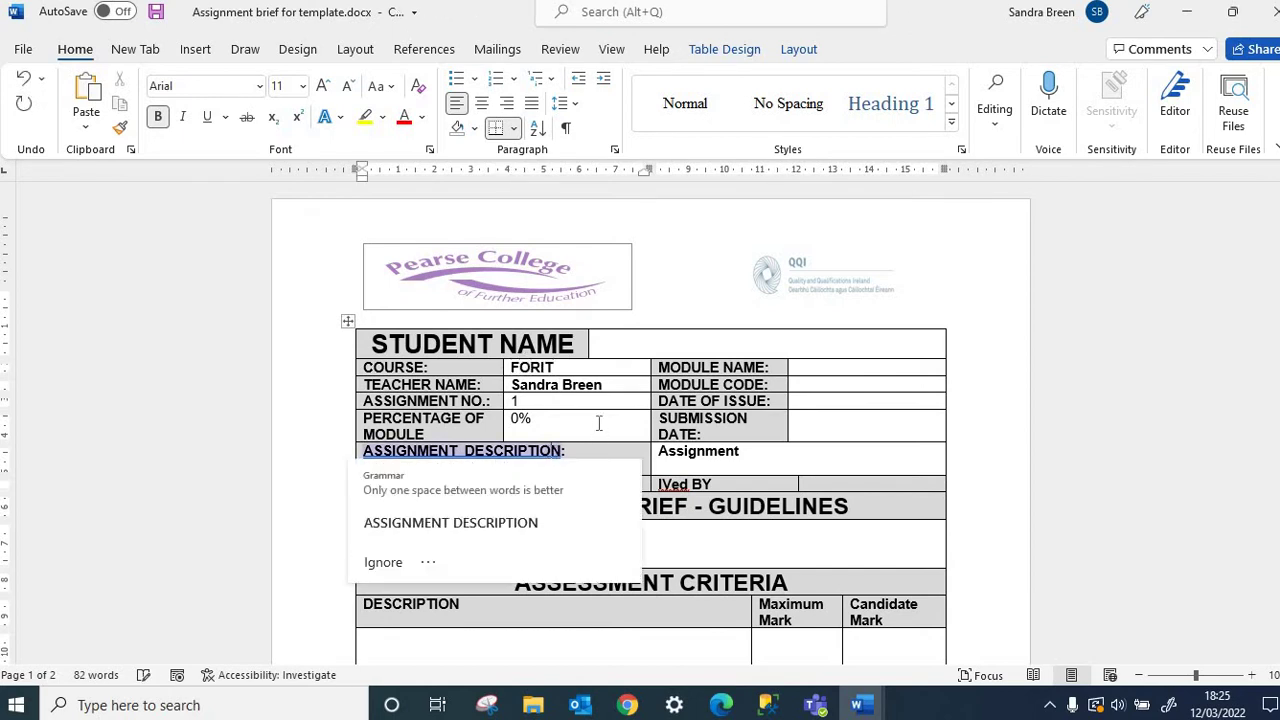
pyautogui.click(597, 428)
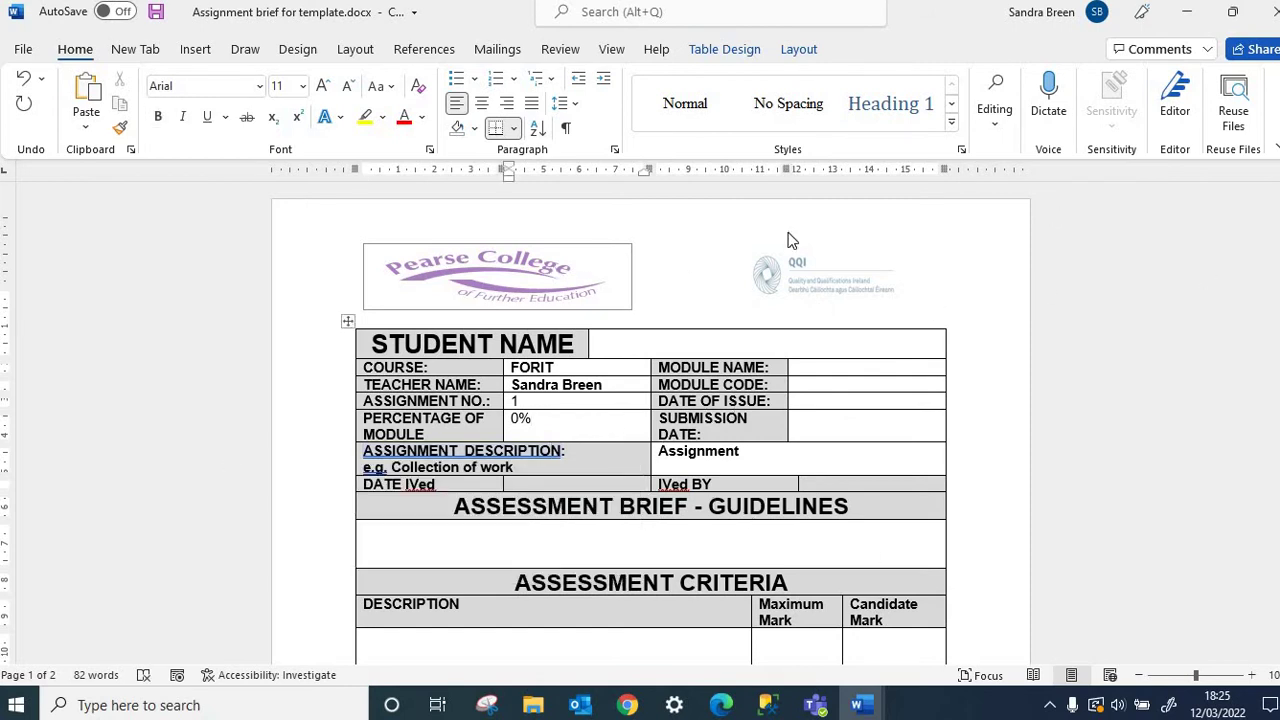
# Step: Save the assignment brief as a Word Template (*.dotx) in the Custom Office Templates folder, keeping the name Assignment brief for template
pyautogui.scroll(-10, 1274, 297)
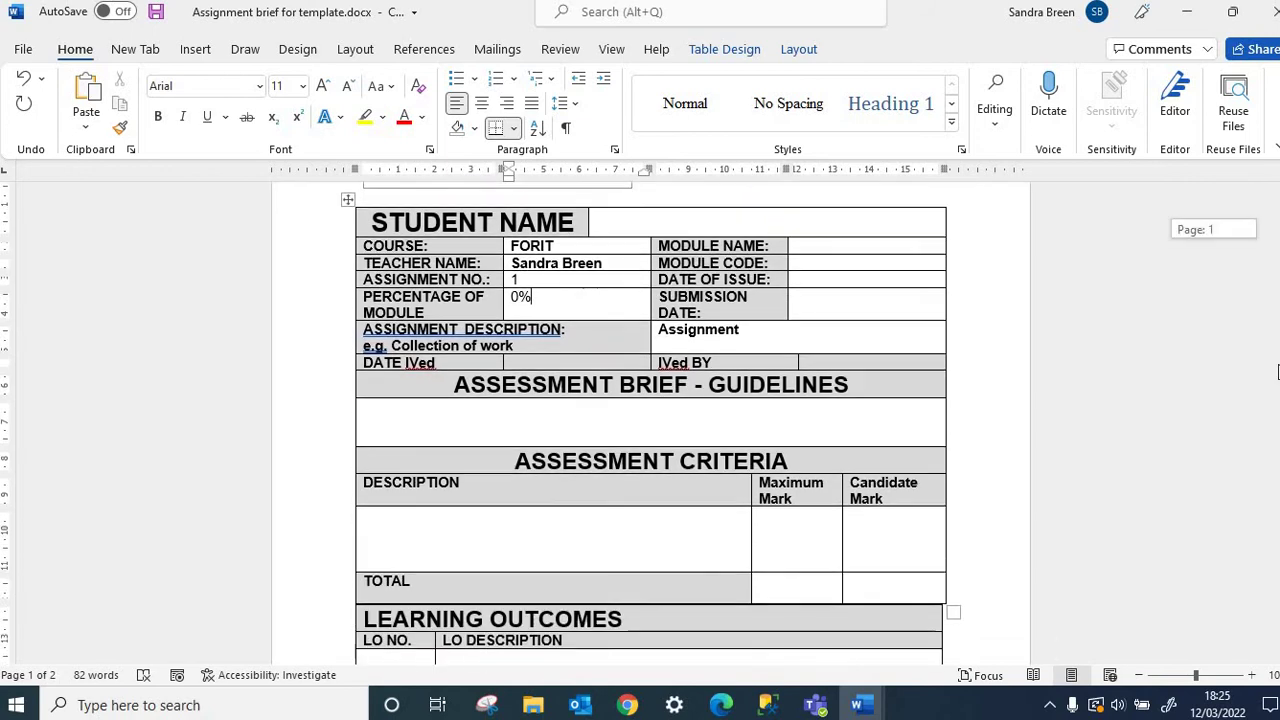
pyautogui.scroll(6, 1272, 278)
pyautogui.scroll(3, 1272, 278)
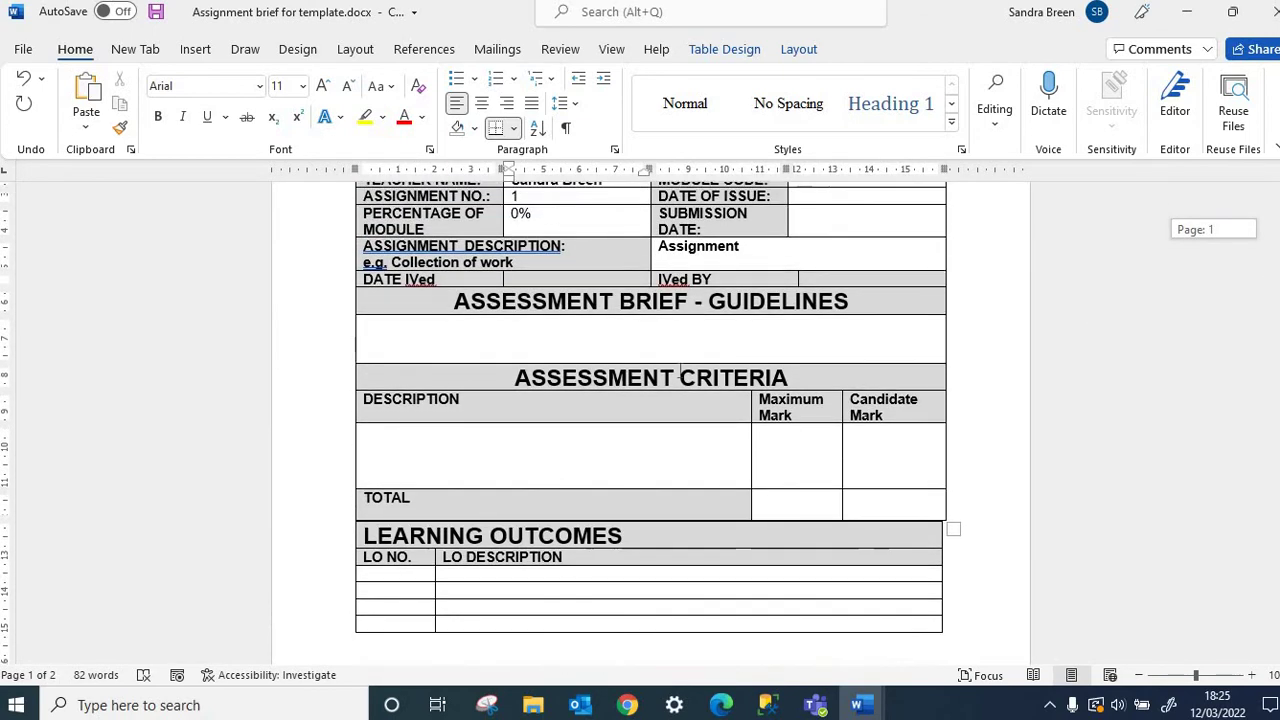
pyautogui.click(25, 49)
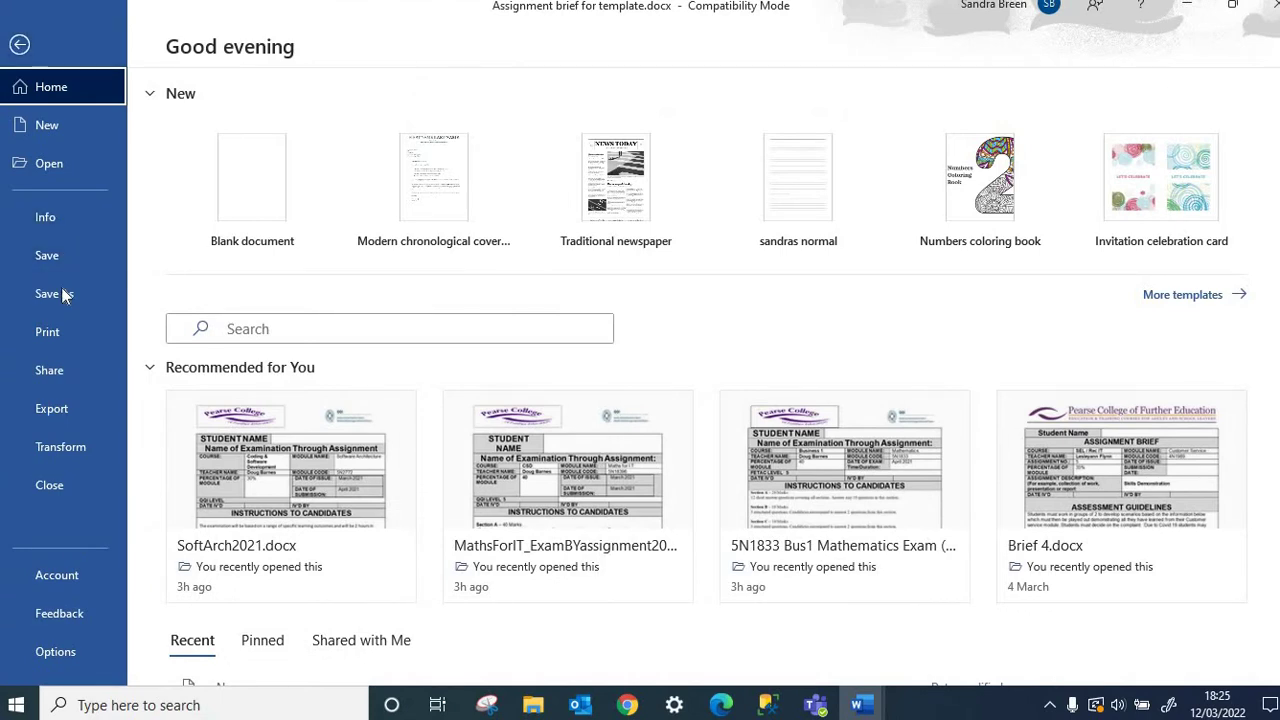
pyautogui.click(61, 290)
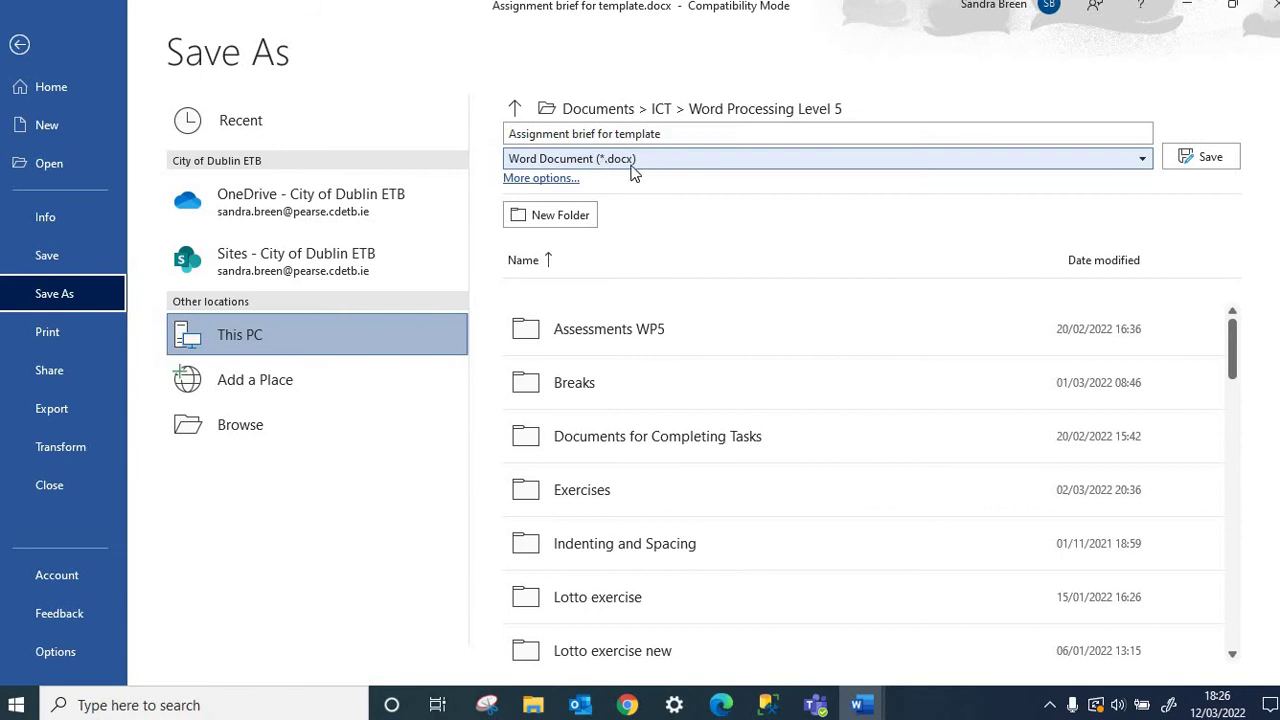
pyautogui.click(631, 166)
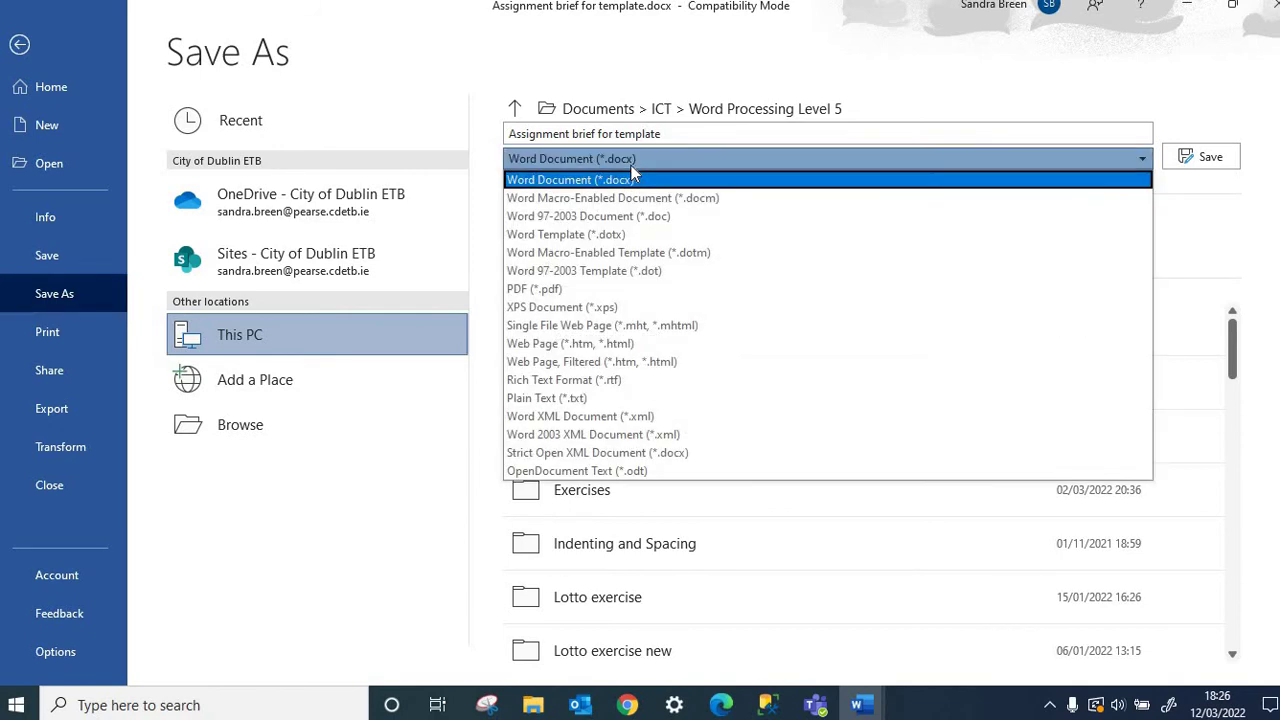
pyautogui.click(628, 238)
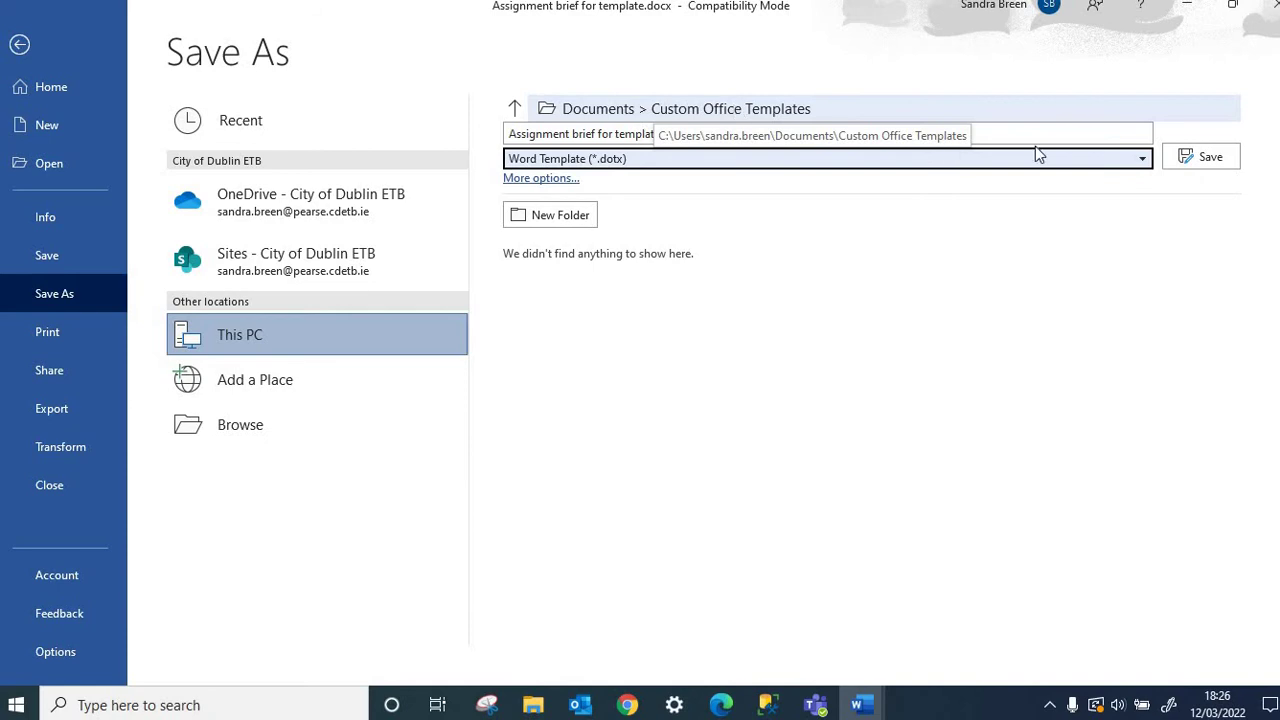
pyautogui.click(1208, 158)
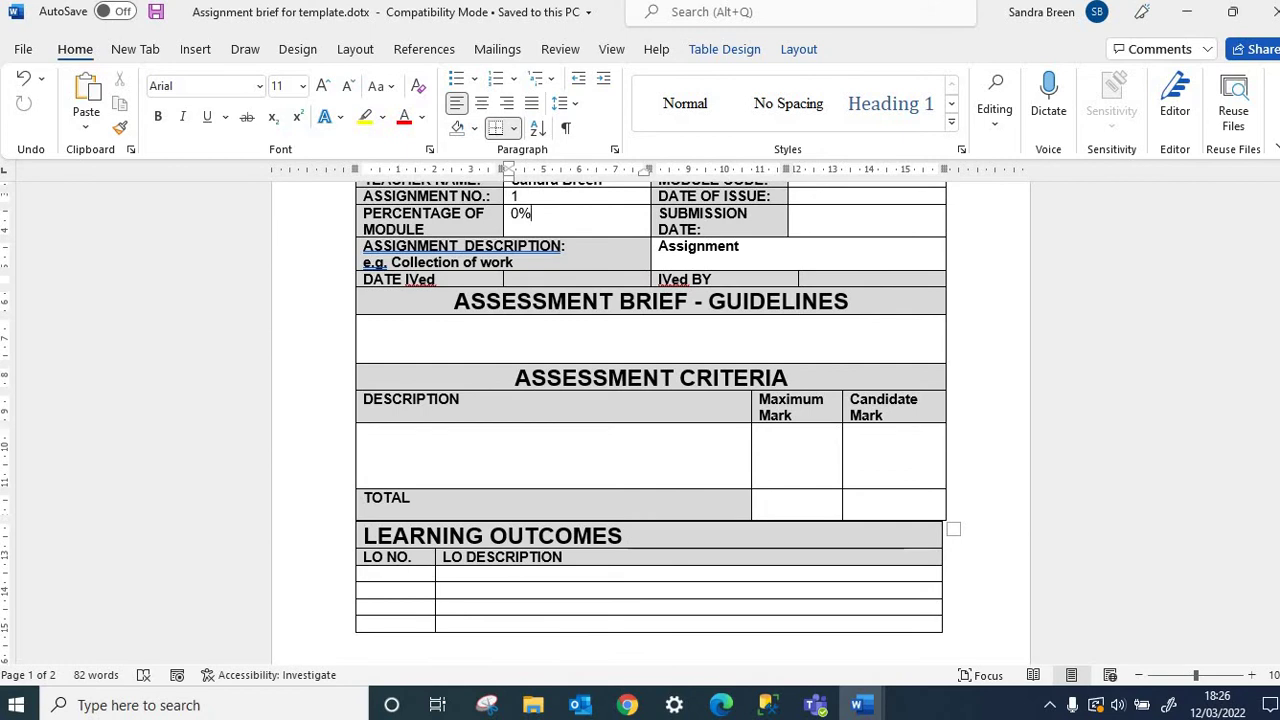
# Step: Create a new document from the personal template Assignment brief for template and maximize its window
pyautogui.scroll(4, 465, 393)
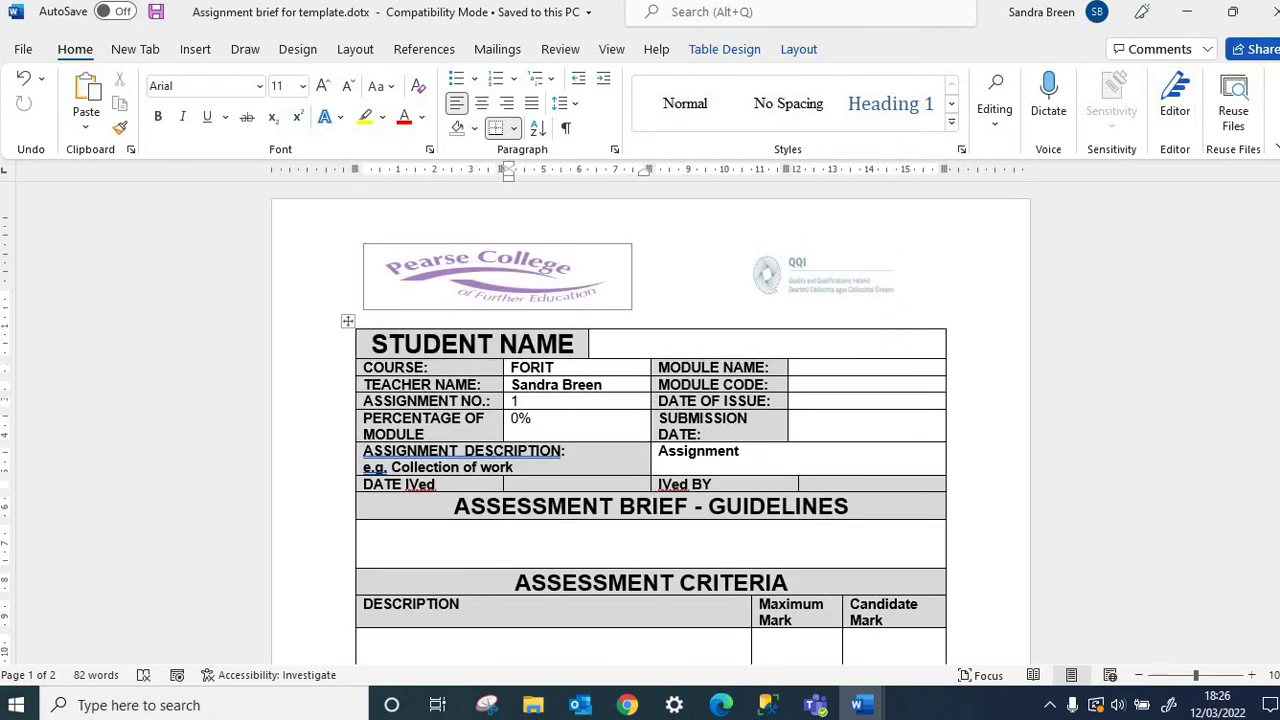
pyautogui.click(25, 52)
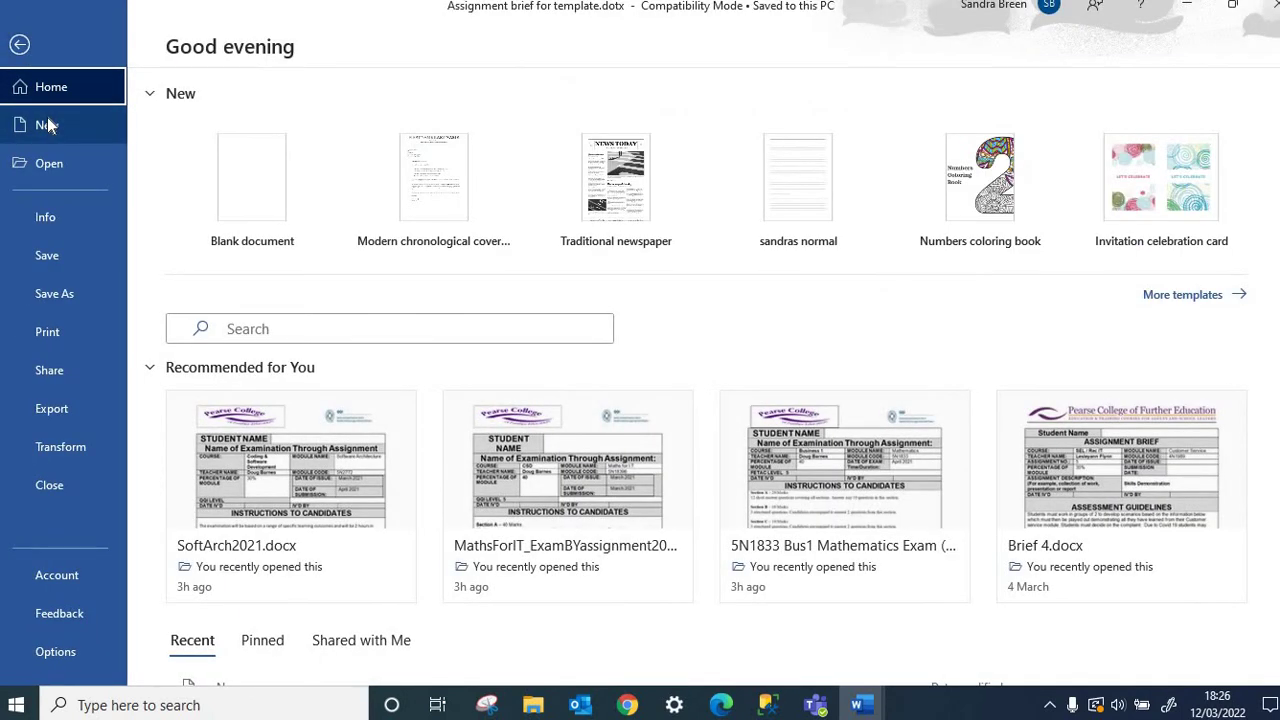
pyautogui.click(47, 124)
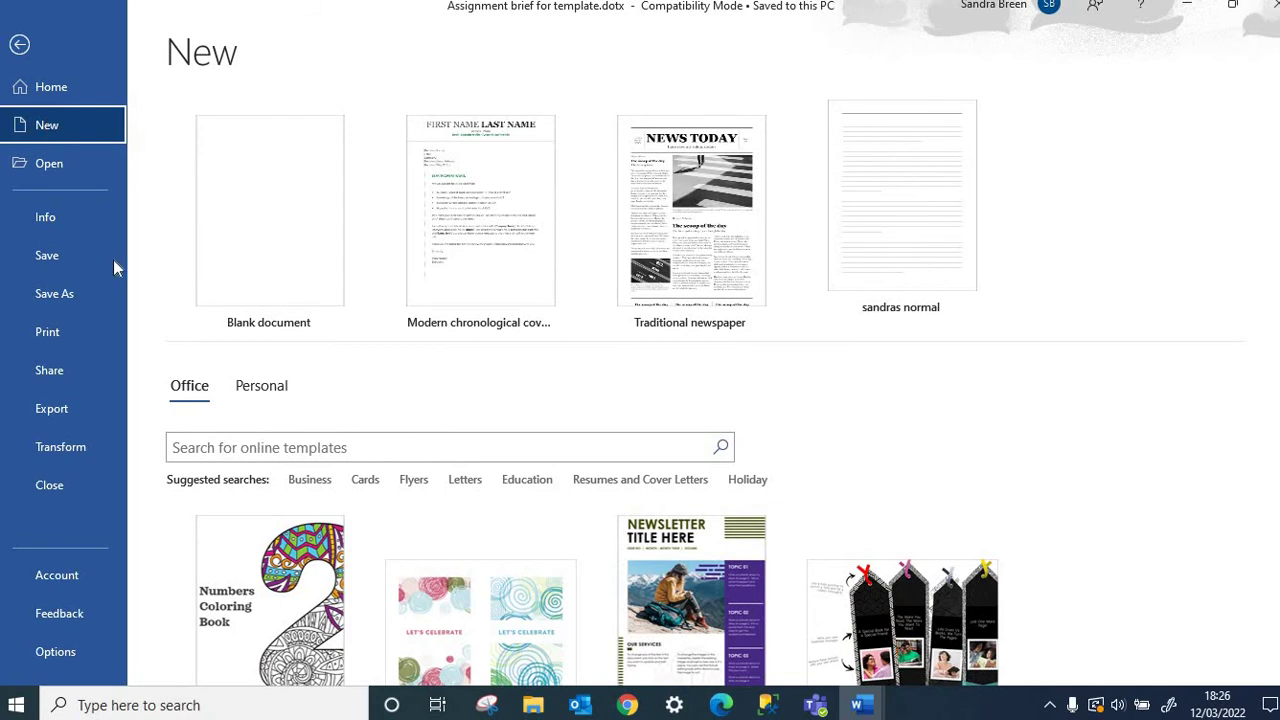
pyautogui.click(264, 390)
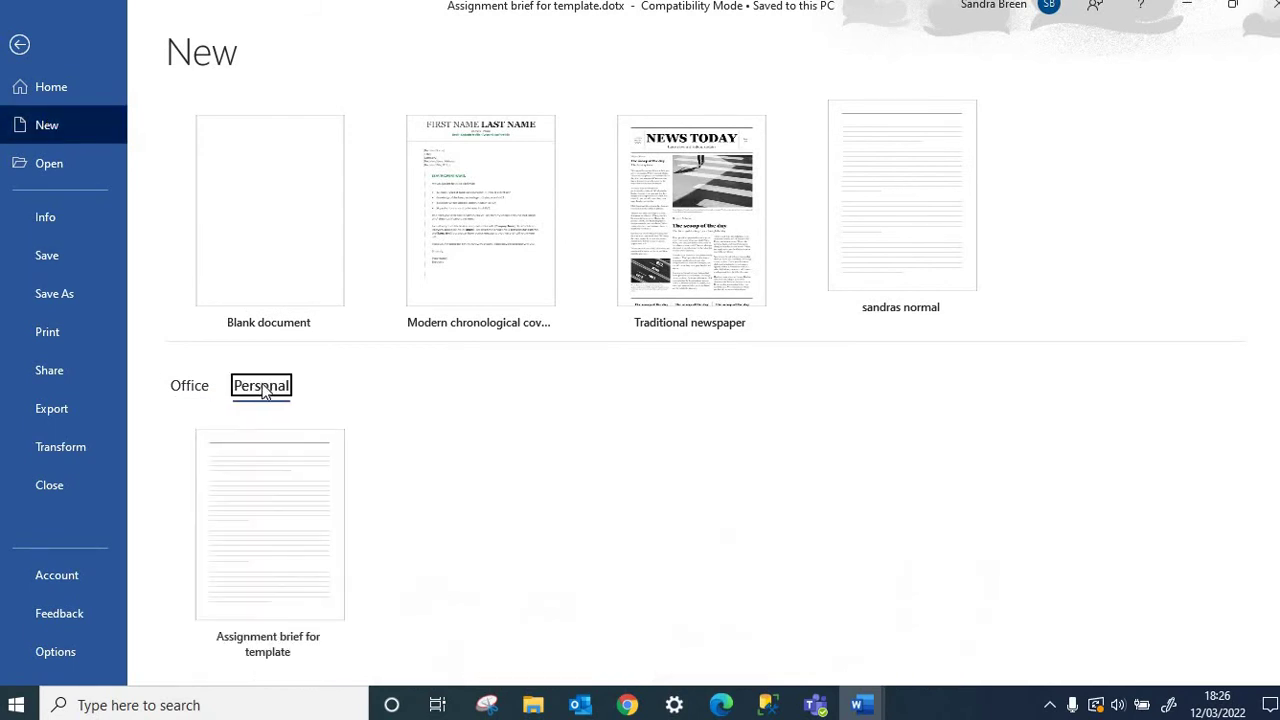
pyautogui.click(262, 549)
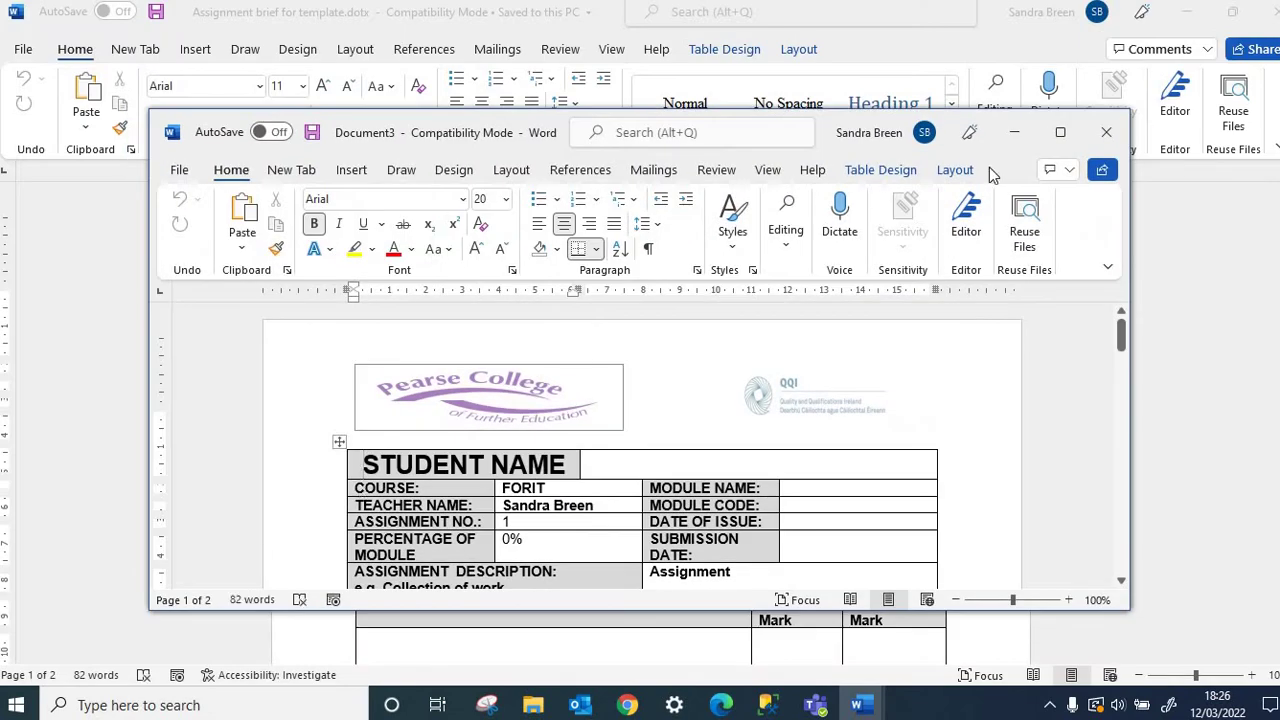
pyautogui.click(1060, 132)
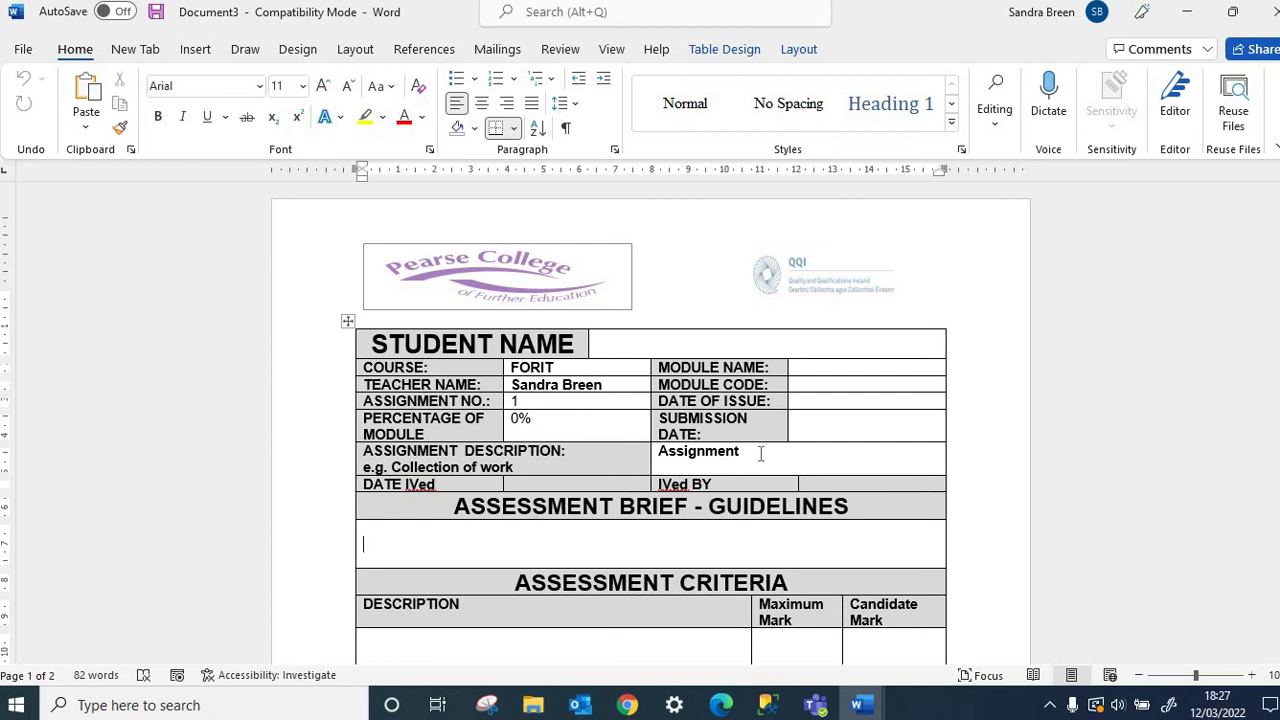
# Step: Enter WORD PROCESSING as the module name in the new assignment brief
pyautogui.click(811, 367)
pyautogui.write('WORD')
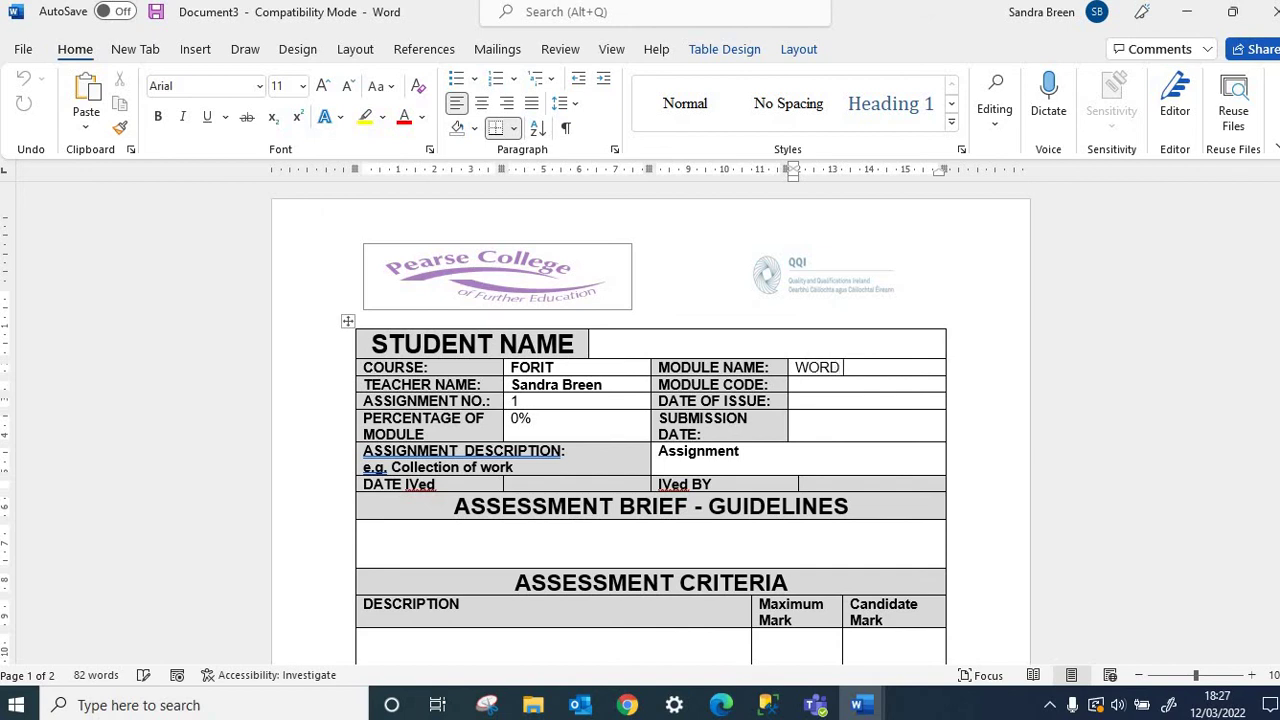
pyautogui.write(' PROCESSING')
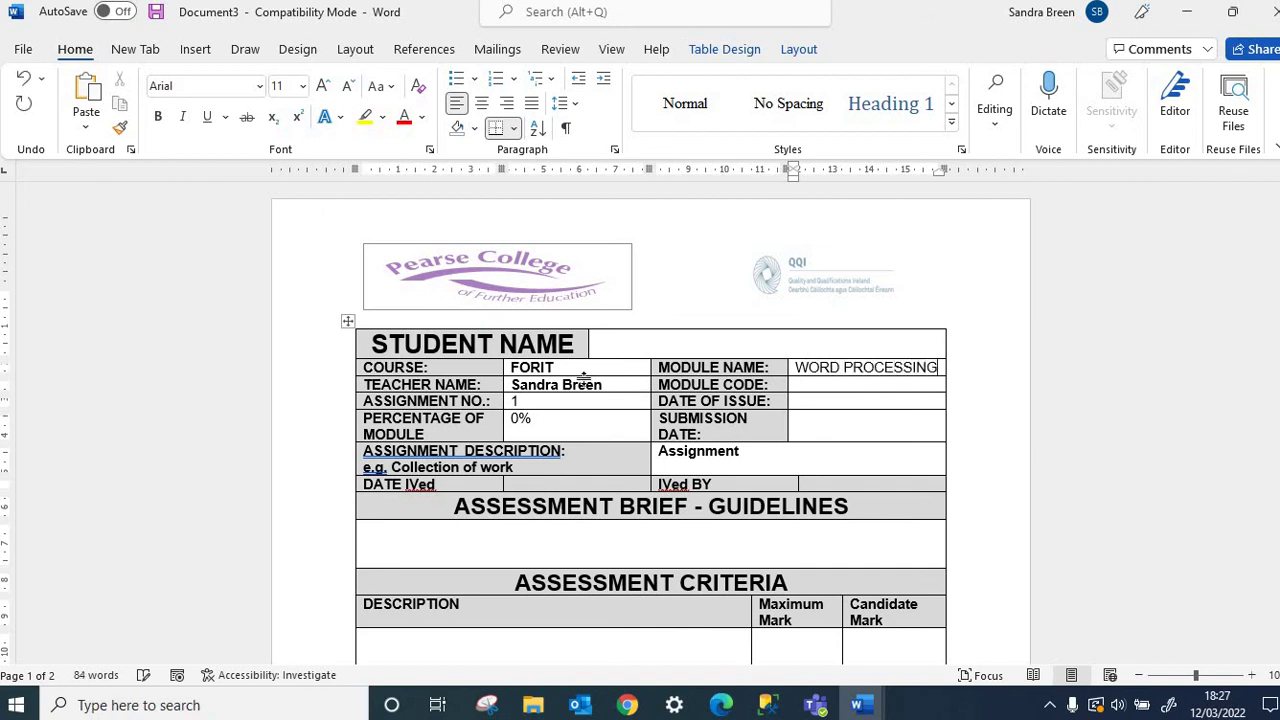
# Step: Start saving the new assignment brief document
pyautogui.click(25, 52)
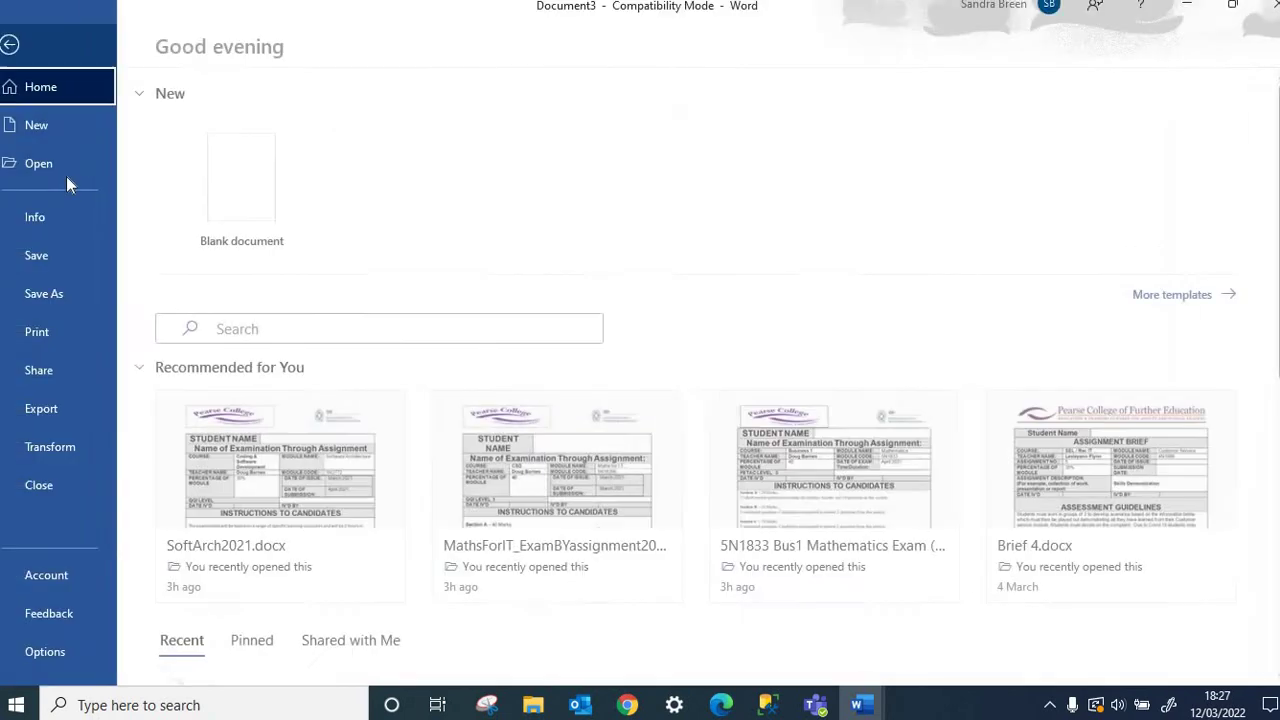
pyautogui.click(67, 252)
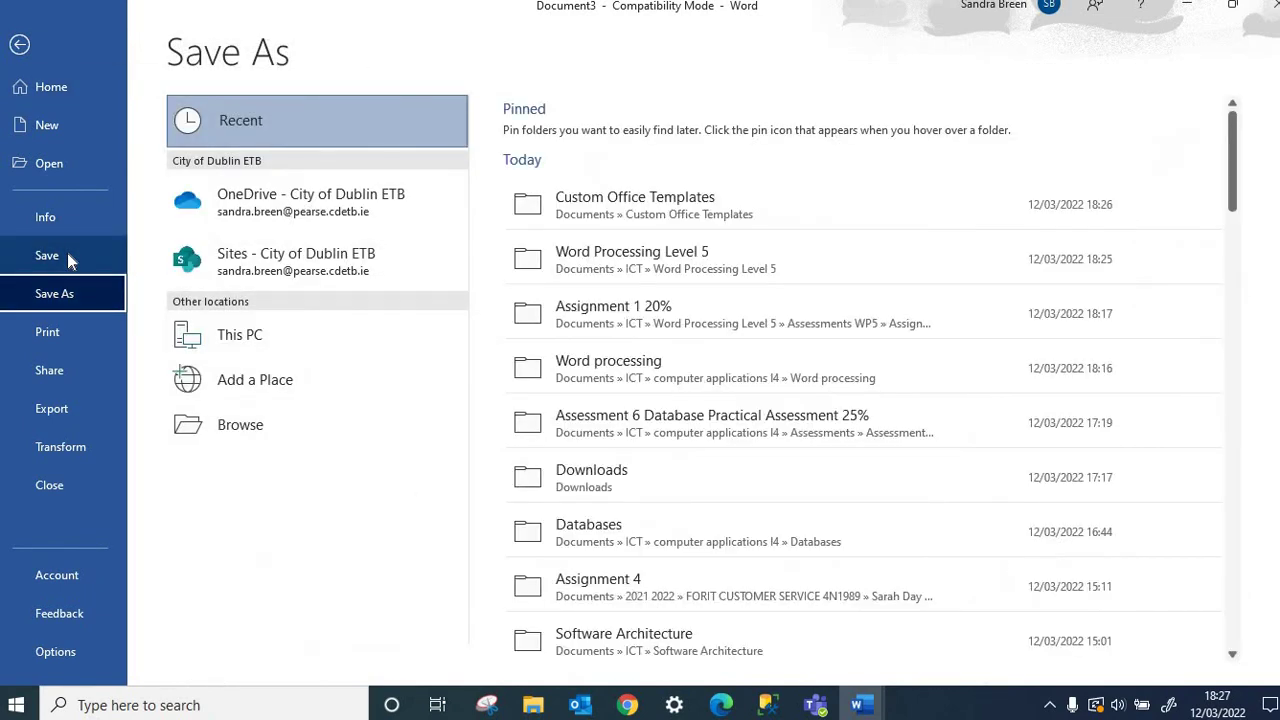